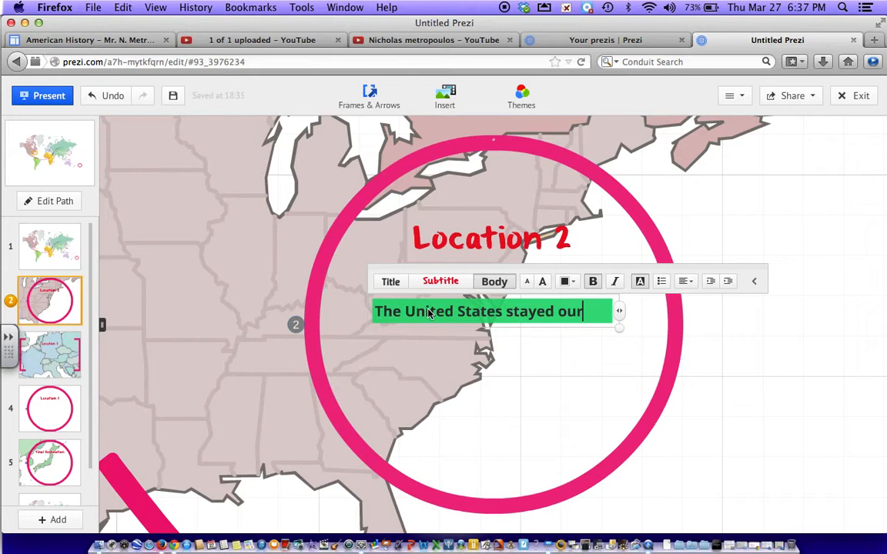
Complete the body sentence under the Location 2 heading as "The United States stayed out of World War II for several years."
{"action": "key", "text": "BackSpace"}
{"action": "key", "text": "BackSpace"}
{"action": "key", "text": "BackSpace"}
{"action": "key", "text": "BackSpace"}
{"action": "type", "text": "t of WOrld"}
{"action": "key", "text": "BackSpace"}
{"action": "key", "text": "BackSpace"}
{"action": "key", "text": "BackSpace"}
{"action": "key", "text": "BackSpace"}
{"action": "type", "text": "orld War II for sever"}
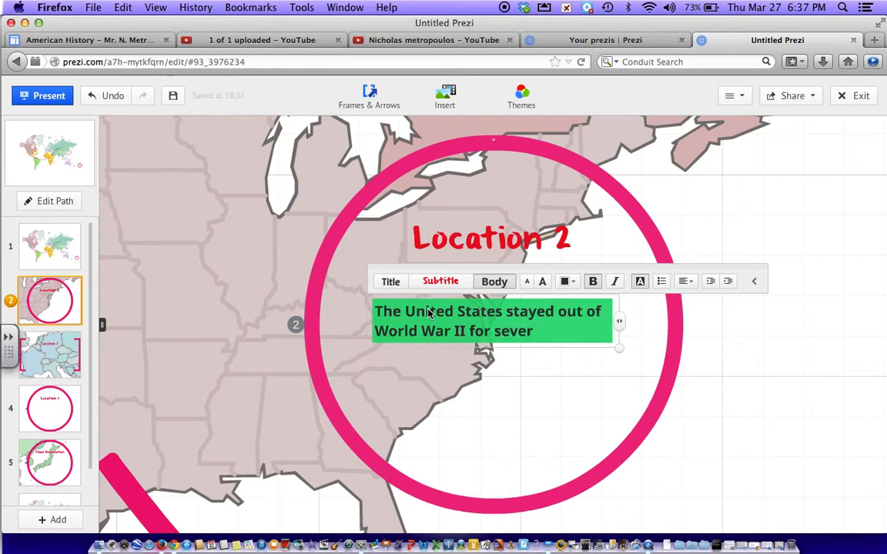
{"action": "type", "text": "l"}
{"action": "key", "text": "BackSpace"}
{"action": "key", "text": "BackSpace"}
{"action": "key", "text": "BackSpace"}
{"action": "type", "text": "eral years."}
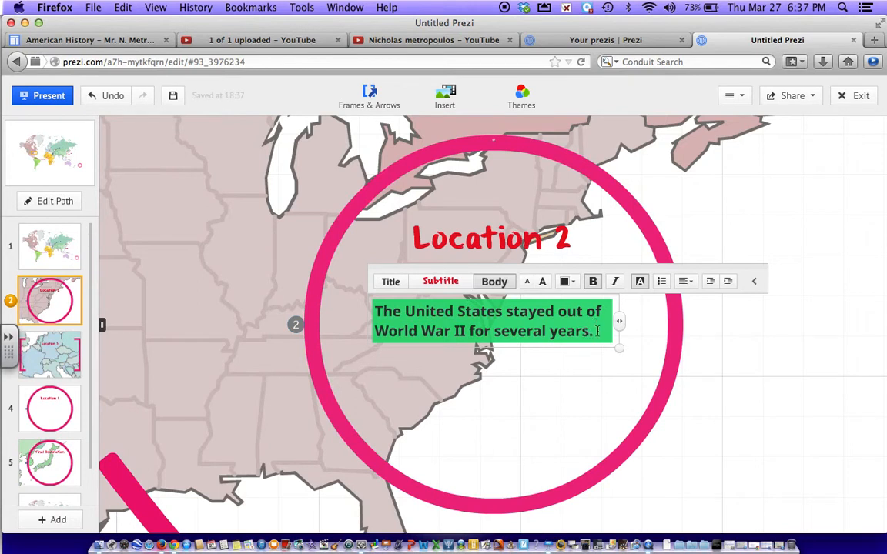
Try the body sentence without bold and in italics, restoring its bold upright style each time
{"action": "left_click_drag", "start_coordinate": [599, 333], "coordinate": [325, 262]}
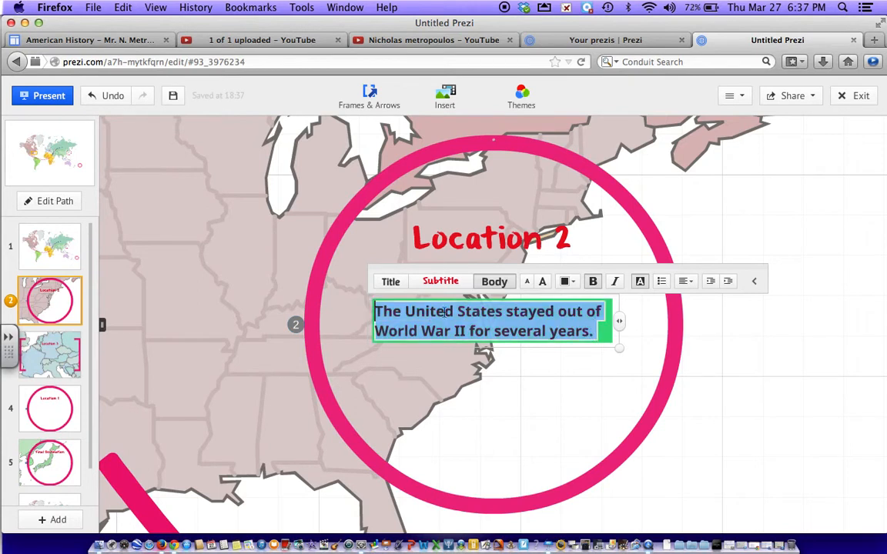
{"action": "left_click", "coordinate": [593, 282]}
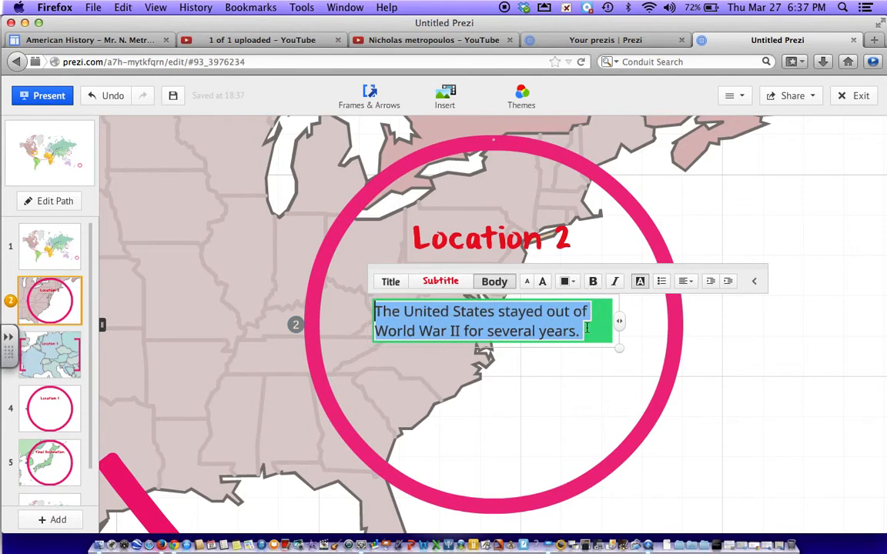
{"action": "left_click", "coordinate": [593, 282]}
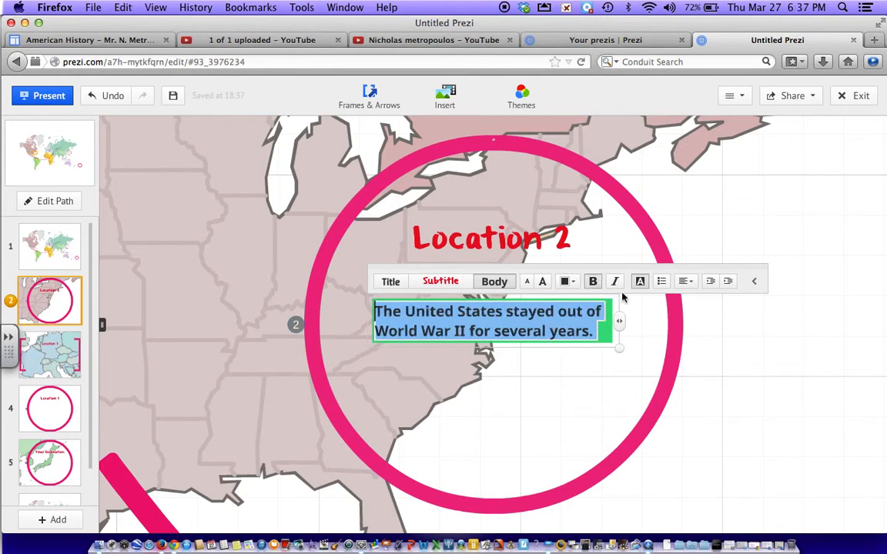
{"action": "left_click", "coordinate": [617, 282]}
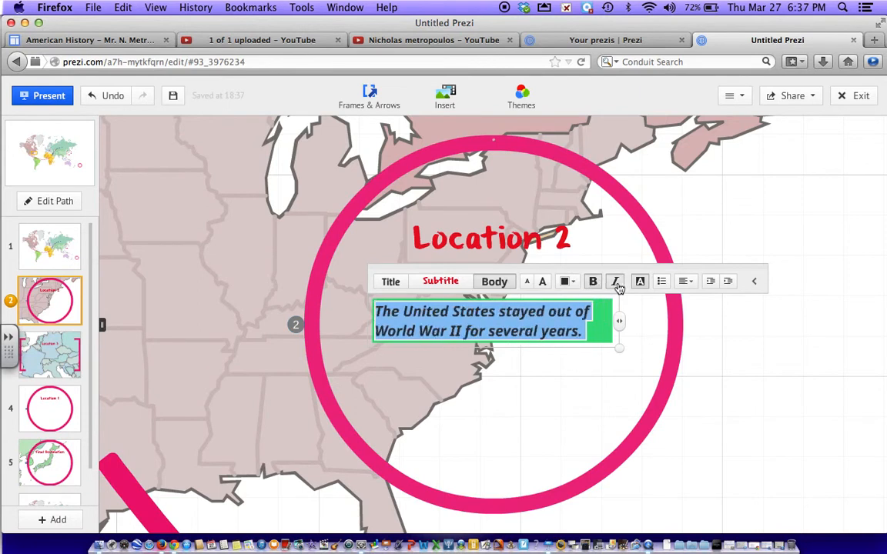
{"action": "left_click", "coordinate": [616, 283]}
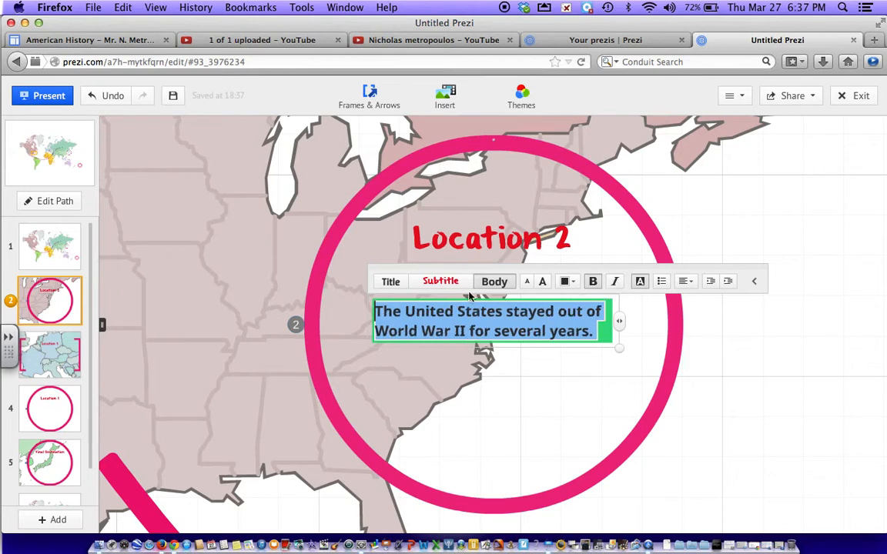
{"action": "left_click", "coordinate": [693, 288]}
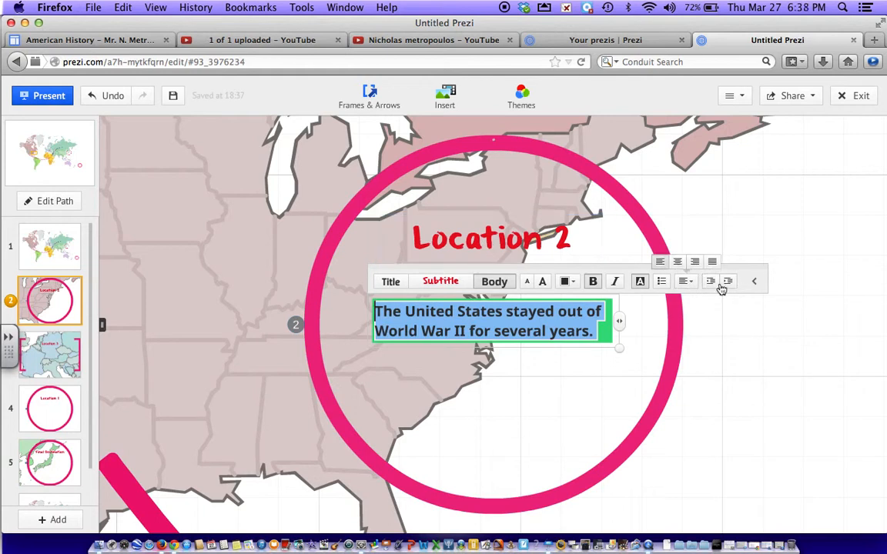
Set the body sentence's text colour to dark green
{"action": "left_click", "coordinate": [570, 282]}
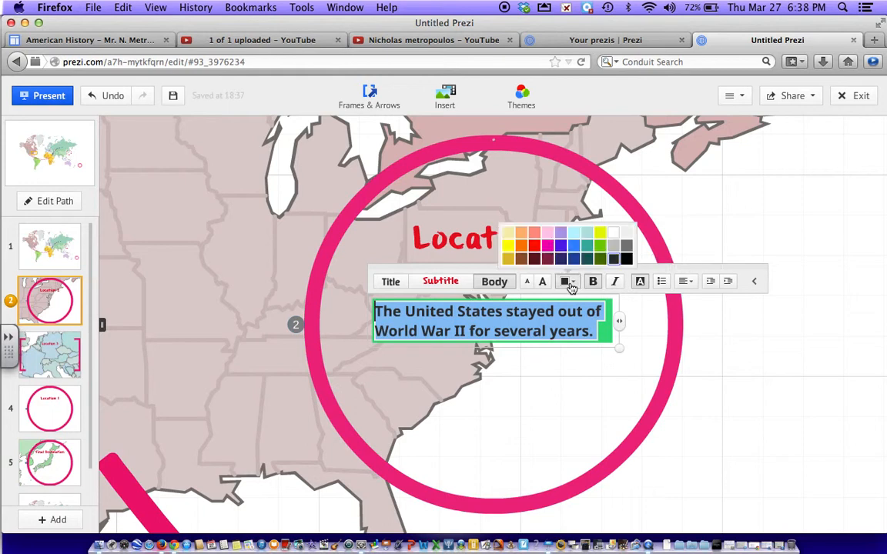
{"action": "left_click", "coordinate": [562, 260]}
{"action": "left_click", "coordinate": [599, 260]}
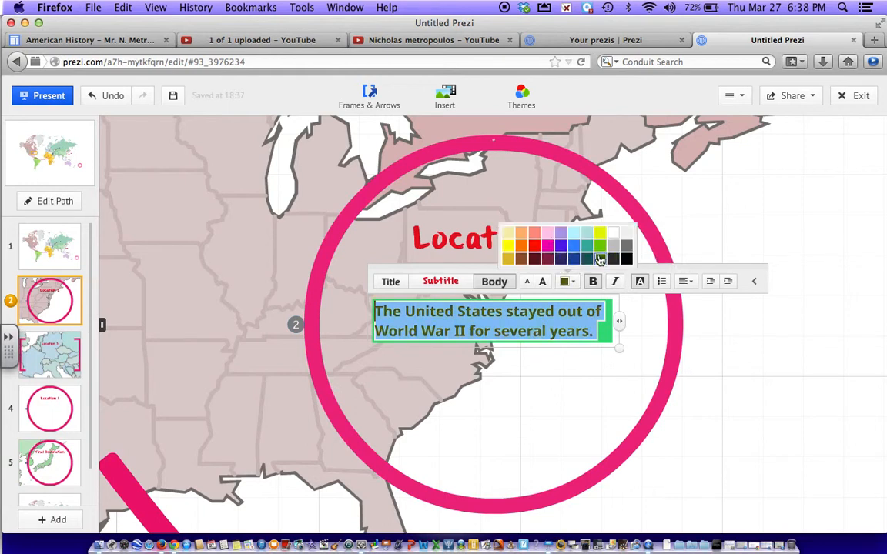
{"action": "left_click", "coordinate": [578, 405]}
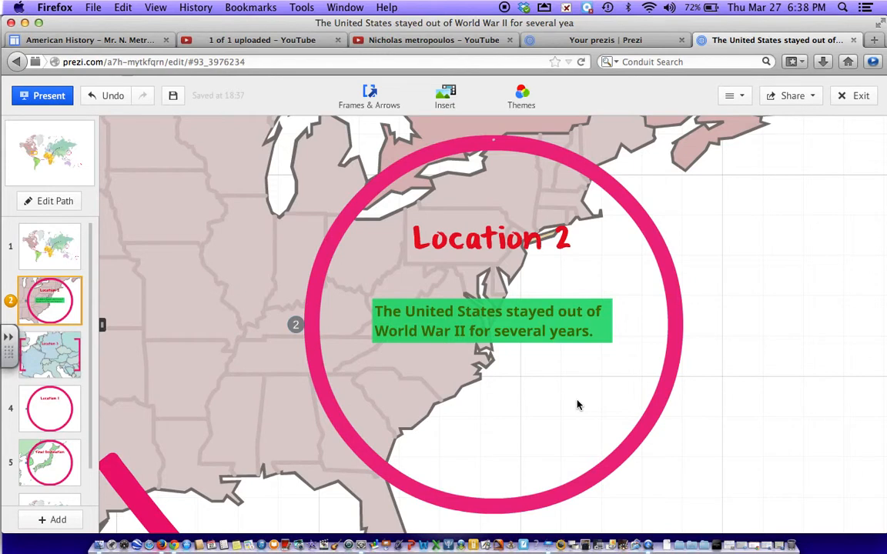
Set the text colour of the whole body sentence to black
{"action": "left_click", "coordinate": [543, 329]}
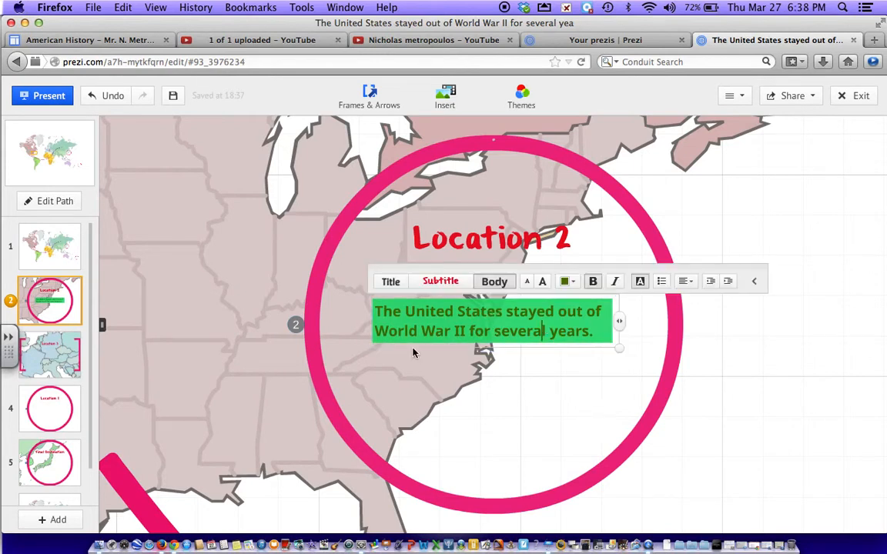
{"action": "triple_click", "coordinate": [483, 333]}
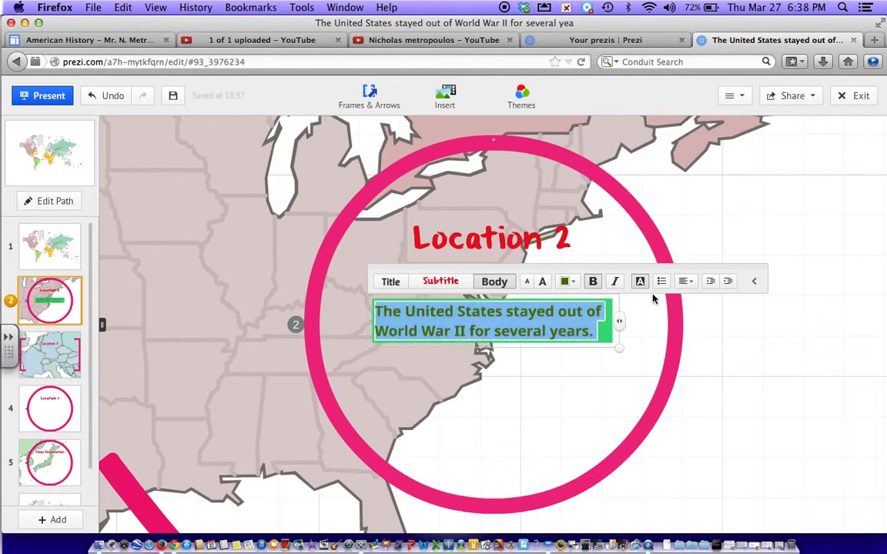
{"action": "left_click", "coordinate": [574, 283]}
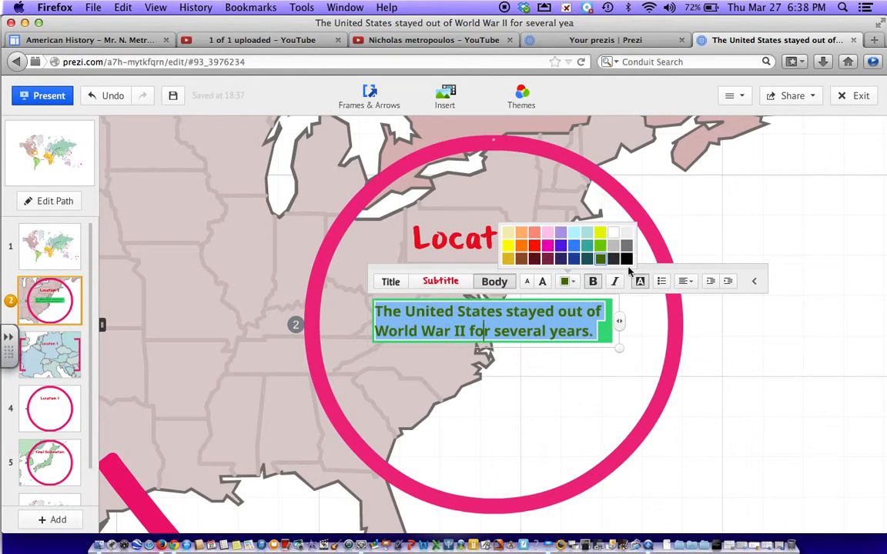
{"action": "left_click", "coordinate": [627, 259]}
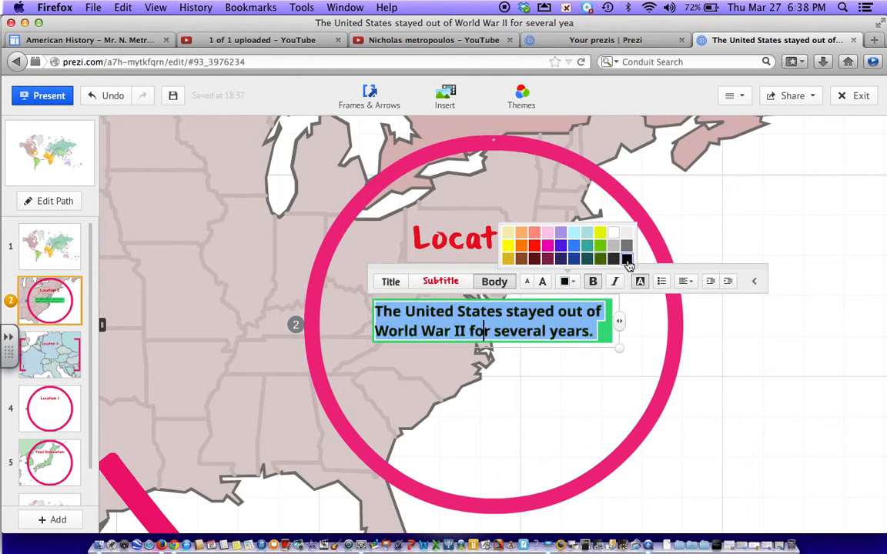
{"action": "left_click", "coordinate": [589, 394]}
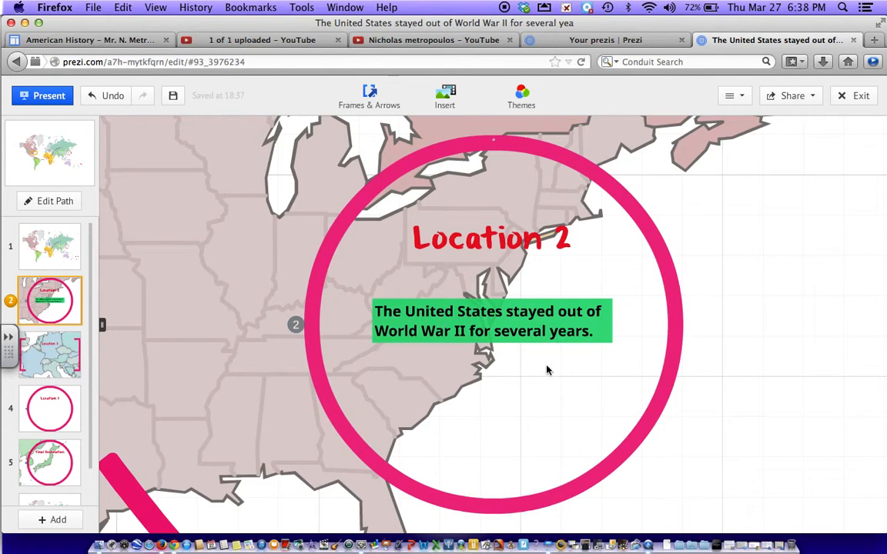
Move the word "years" from the end of the body sentence into the middle of "United"
{"action": "left_click", "coordinate": [553, 340]}
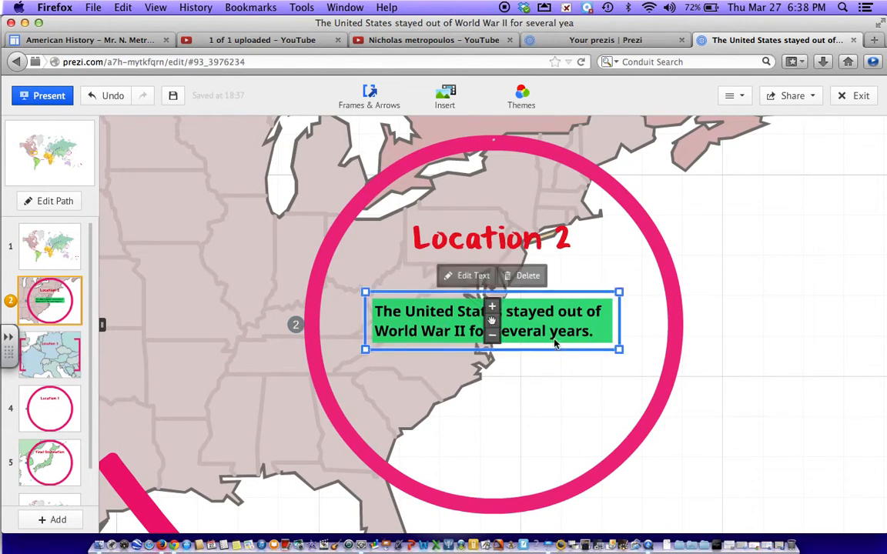
{"action": "double_click", "coordinate": [553, 336]}
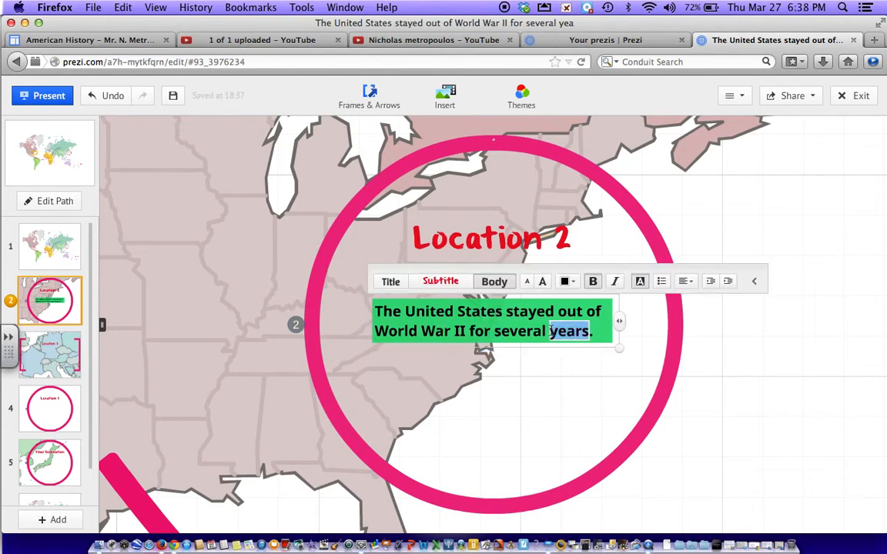
{"action": "mouse_move", "coordinate": [397, 310]}
{"action": "left_mouse_down"}
{"action": "mouse_move", "coordinate": [356, 293]}
{"action": "mouse_move", "coordinate": [406, 311]}
{"action": "left_mouse_up"}
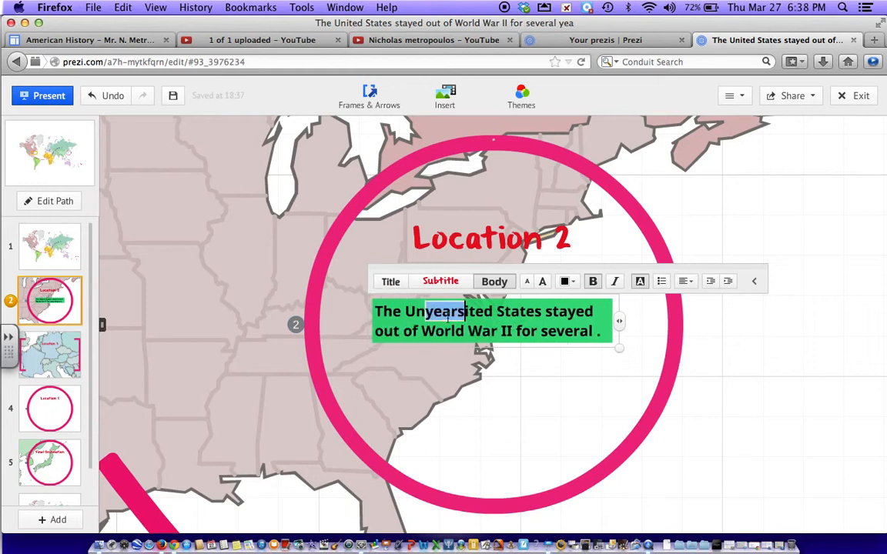
Set the text colour of the whole body sentence to white
{"action": "triple_click", "coordinate": [449, 317]}
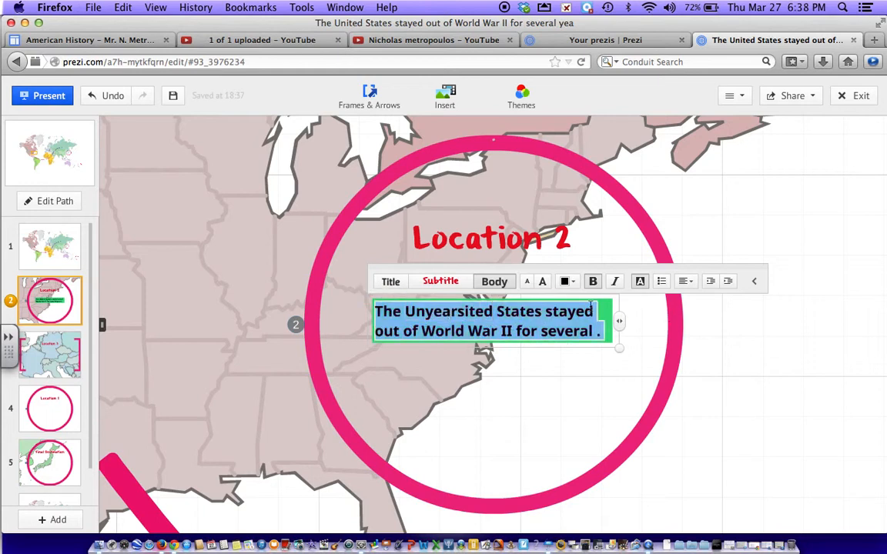
{"action": "left_click", "coordinate": [566, 281]}
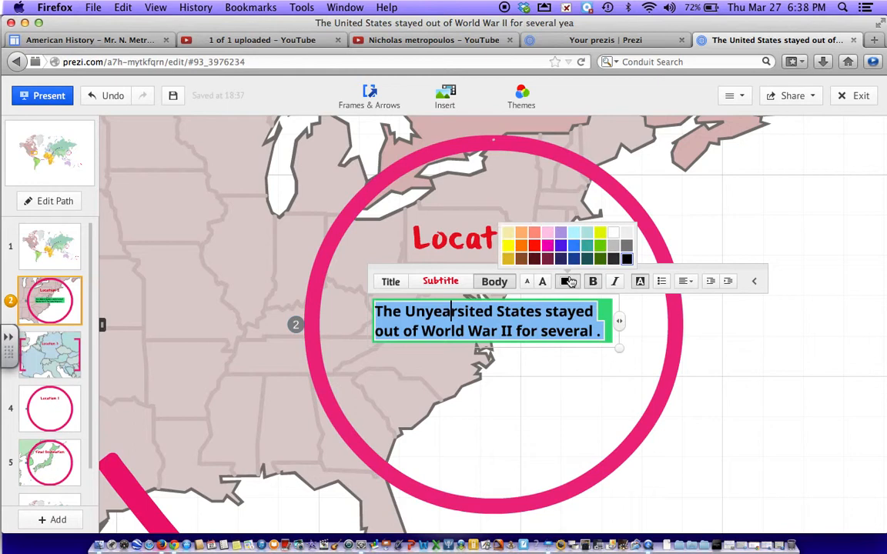
{"action": "left_click", "coordinate": [612, 232]}
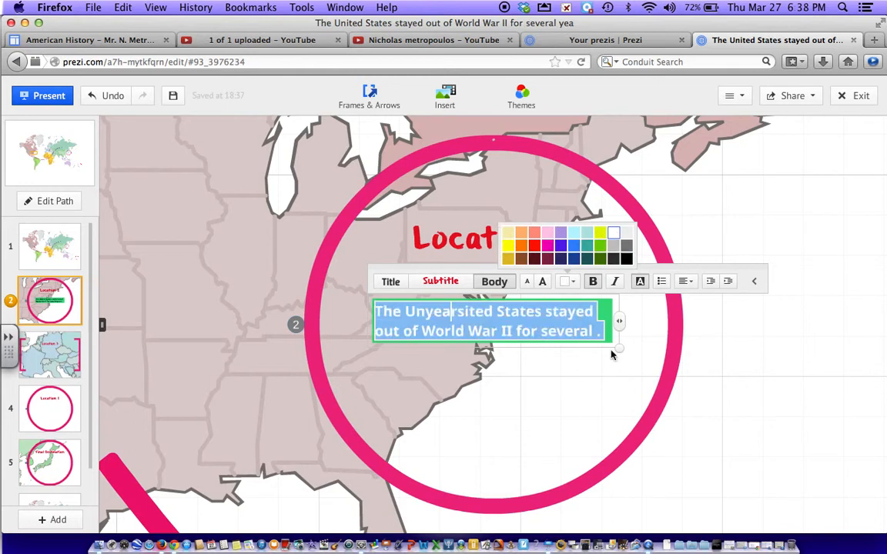
{"action": "left_click", "coordinate": [565, 416]}
Replace the misspelled word "Unyearsited" with the spell-checker suggestion "Kindhearted"
{"action": "left_click", "coordinate": [435, 317]}
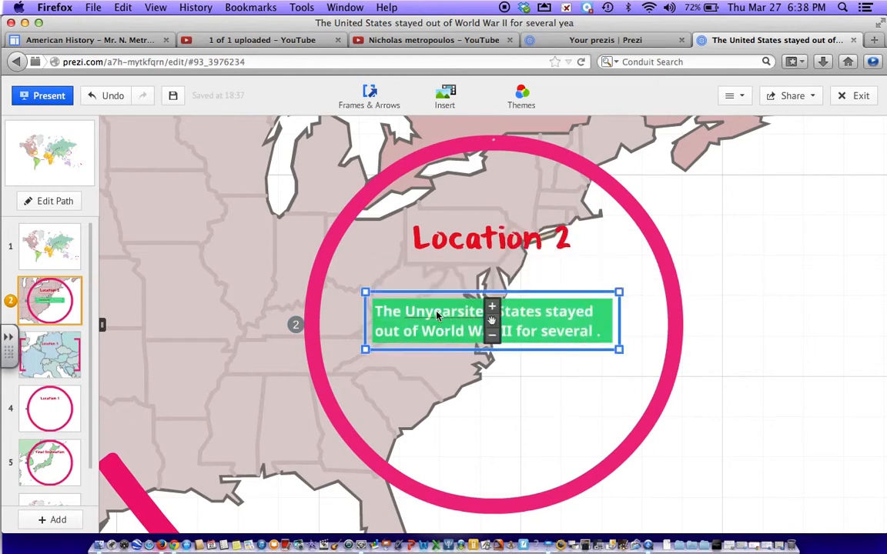
{"action": "right_click", "coordinate": [436, 317]}
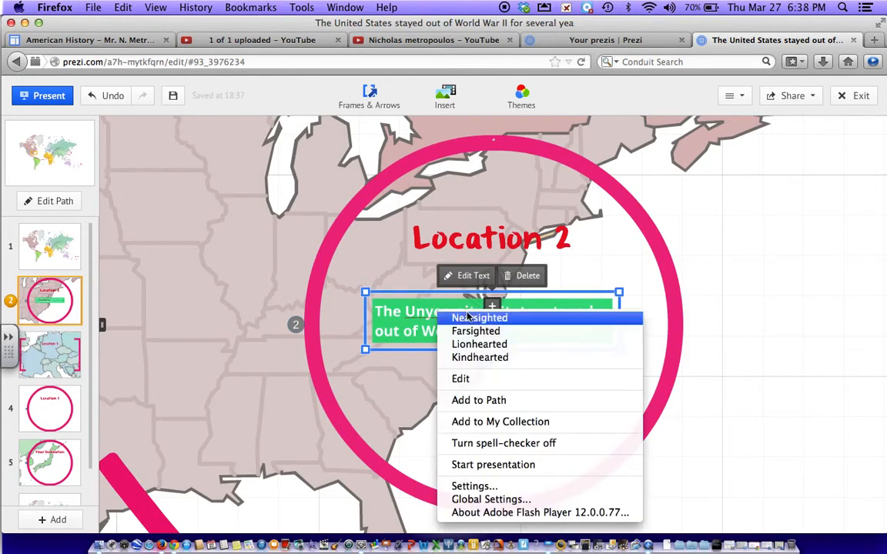
{"action": "key", "text": "Escape"}
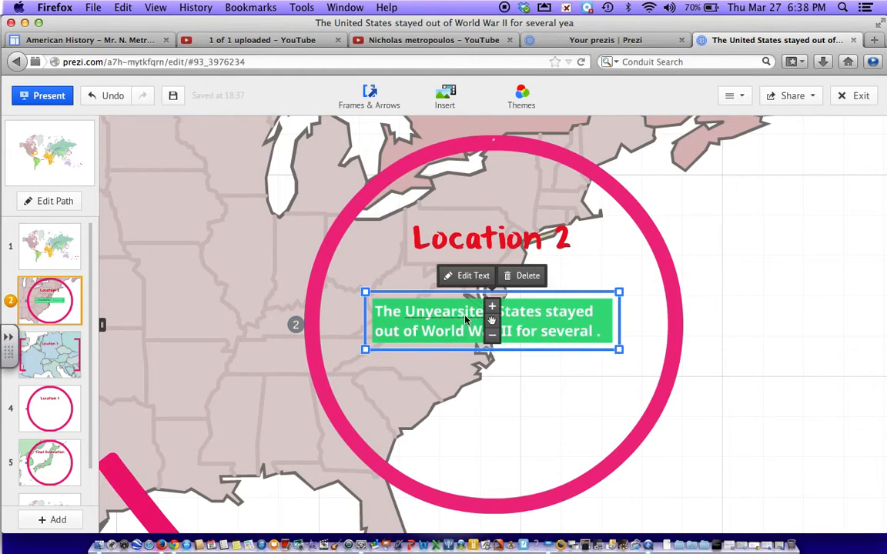
{"action": "left_click", "coordinate": [466, 276]}
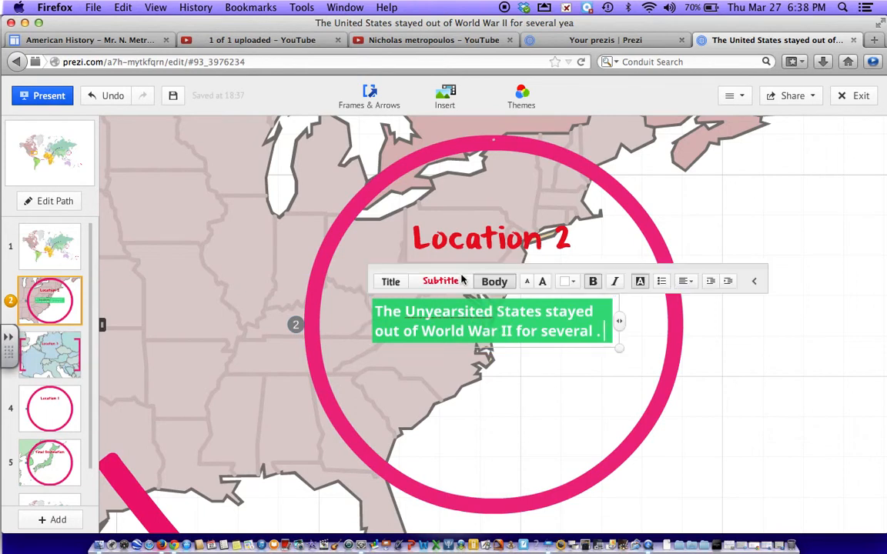
{"action": "left_click", "coordinate": [454, 312]}
{"action": "right_click", "coordinate": [453, 319]}
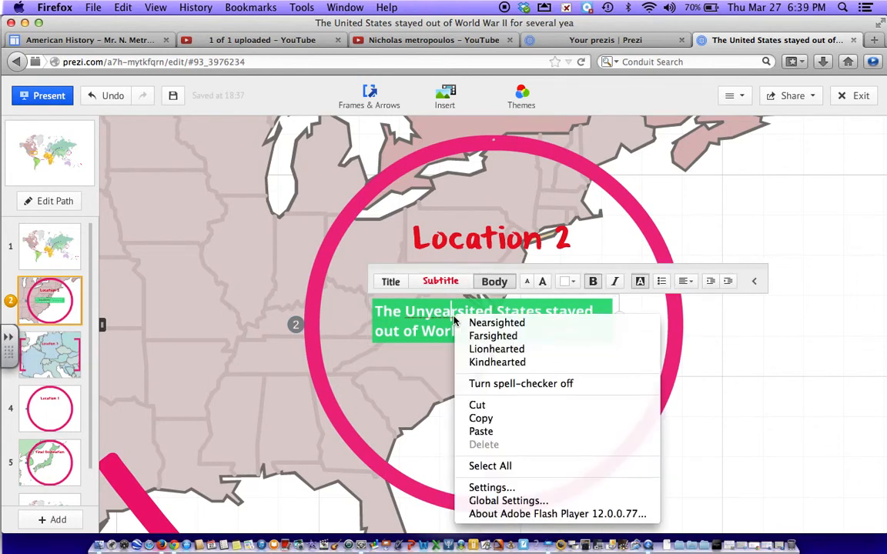
{"action": "left_click", "coordinate": [463, 362]}
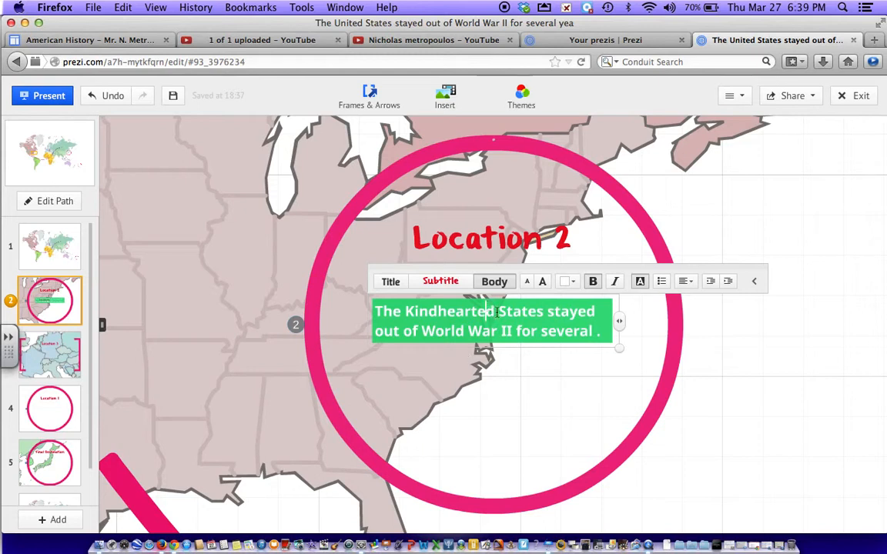
Replace "Kindhearted" with "United" in the body sentence and add "years" after "several"
{"action": "left_click_drag", "start_coordinate": [494, 311], "coordinate": [408, 312]}
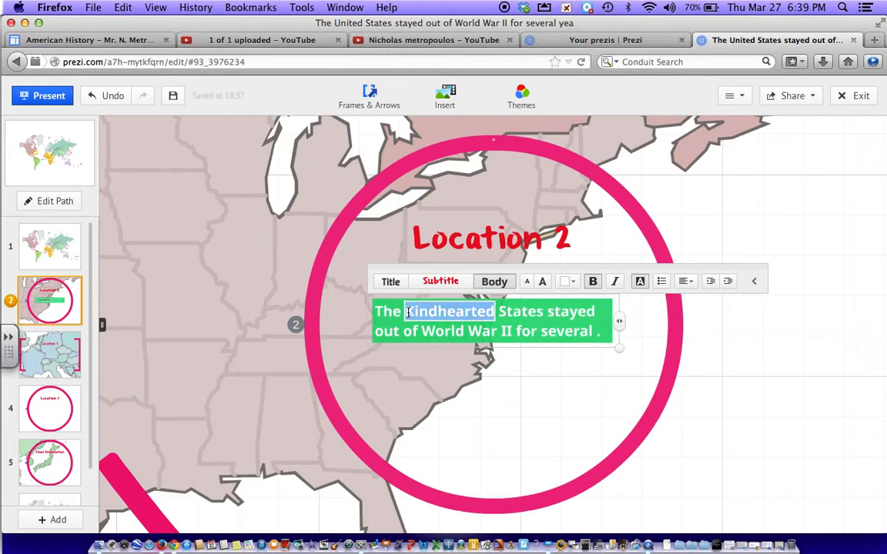
{"action": "key", "text": "BackSpace"}
{"action": "type", "text": "United"}
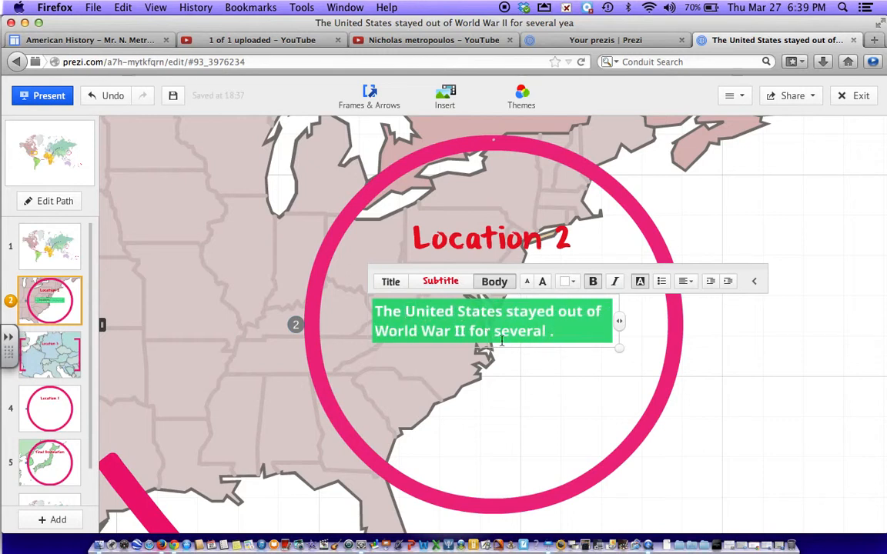
{"action": "left_click", "coordinate": [546, 331]}
{"action": "type", "text": "years"}
{"action": "left_click", "coordinate": [586, 371]}
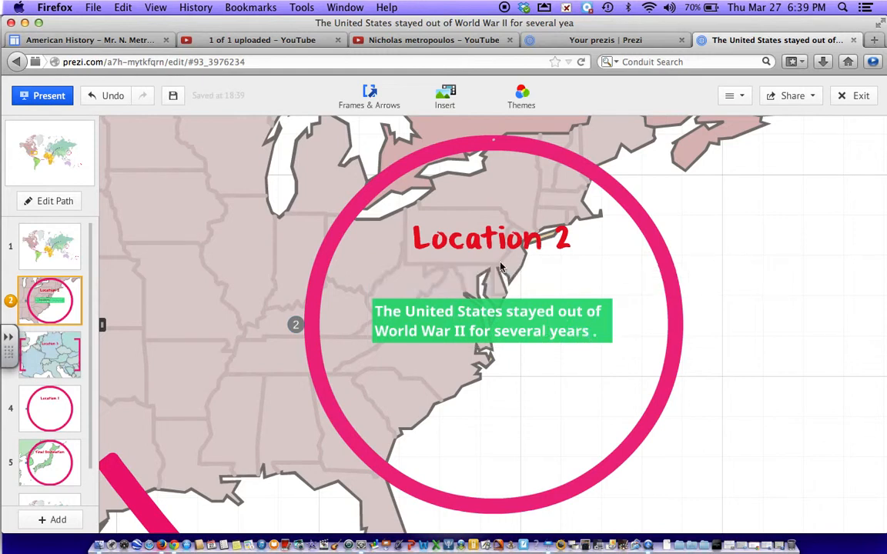
Replace the heading "Location 2" in the circle frame with "U.S. GOvernment"
{"action": "left_click", "coordinate": [489, 246]}
{"action": "left_click", "coordinate": [489, 245]}
{"action": "triple_click", "coordinate": [452, 239]}
{"action": "key", "text": "BackSpace"}
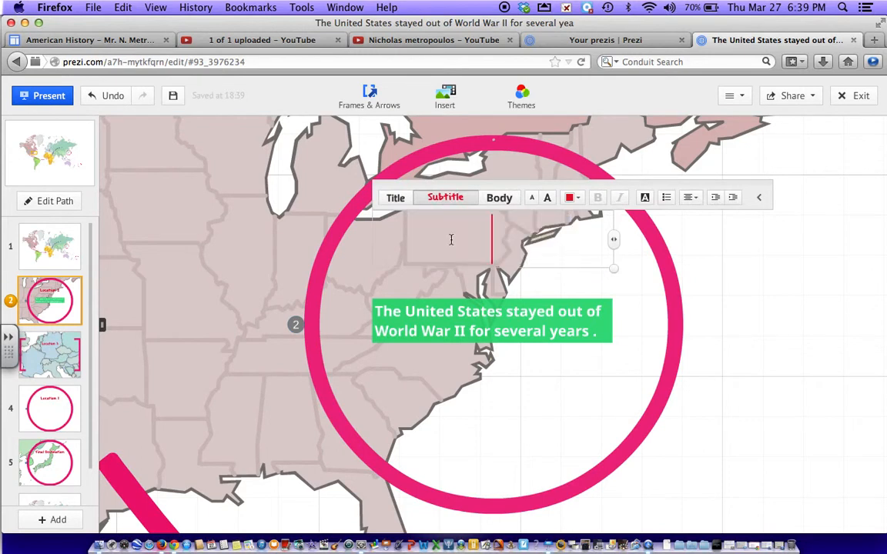
{"action": "type", "text": "U.S."}
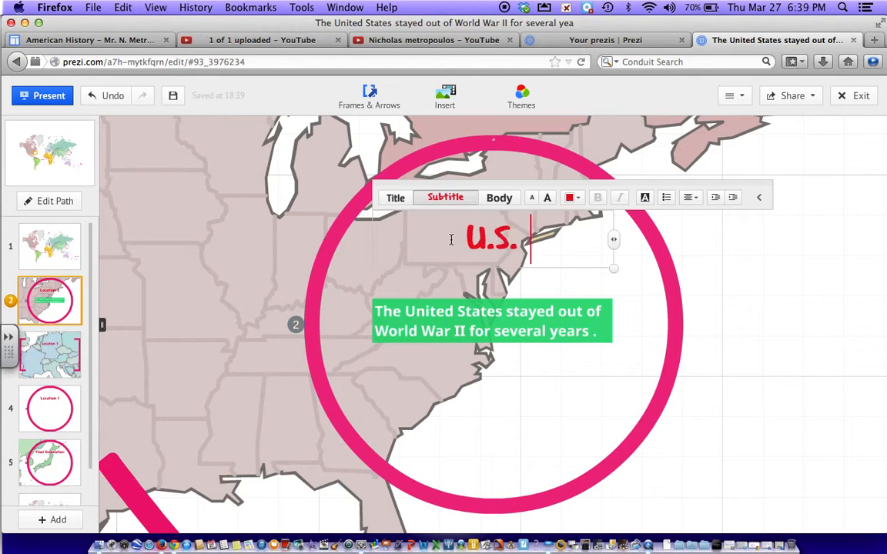
{"action": "type", "text": " Fov"}
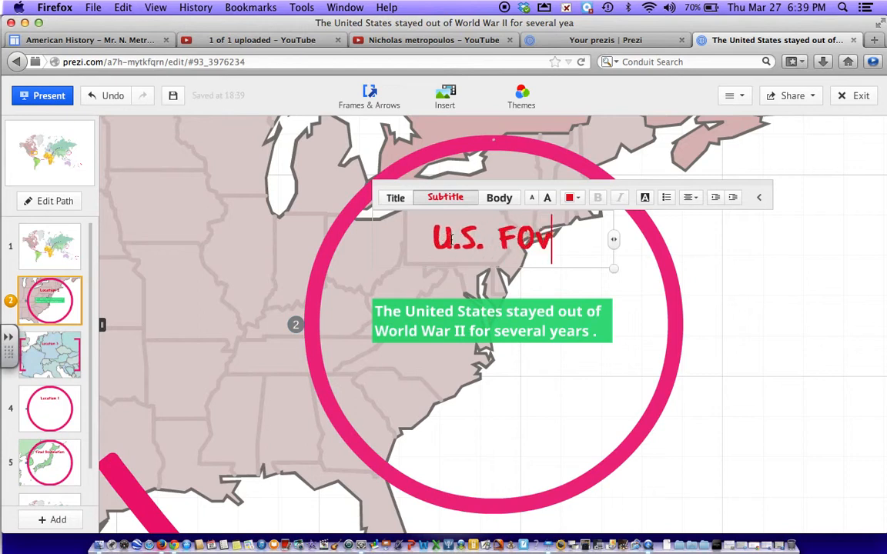
{"action": "key", "text": "BackSpace"}
{"action": "key", "text": "BackSpace"}
{"action": "key", "text": "BackSpace"}
{"action": "type", "text": "Gove"}
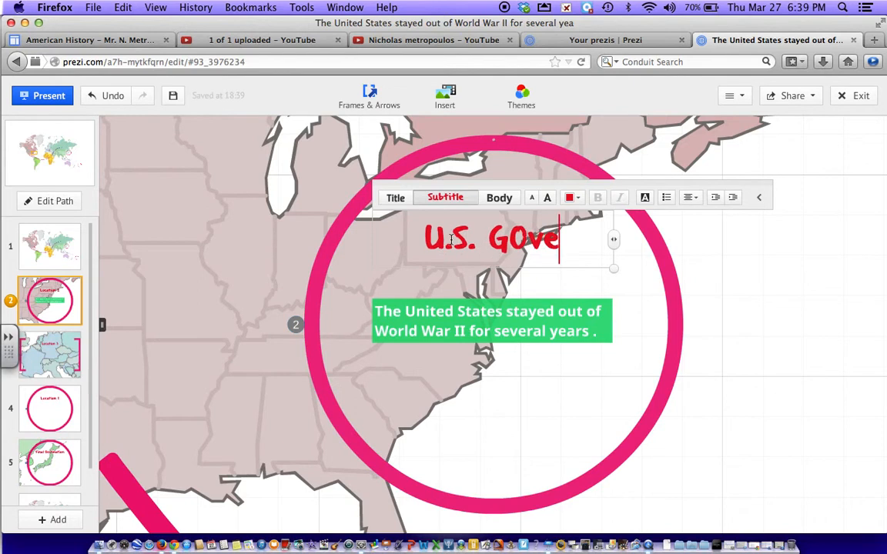
{"action": "type", "text": "rnment"}
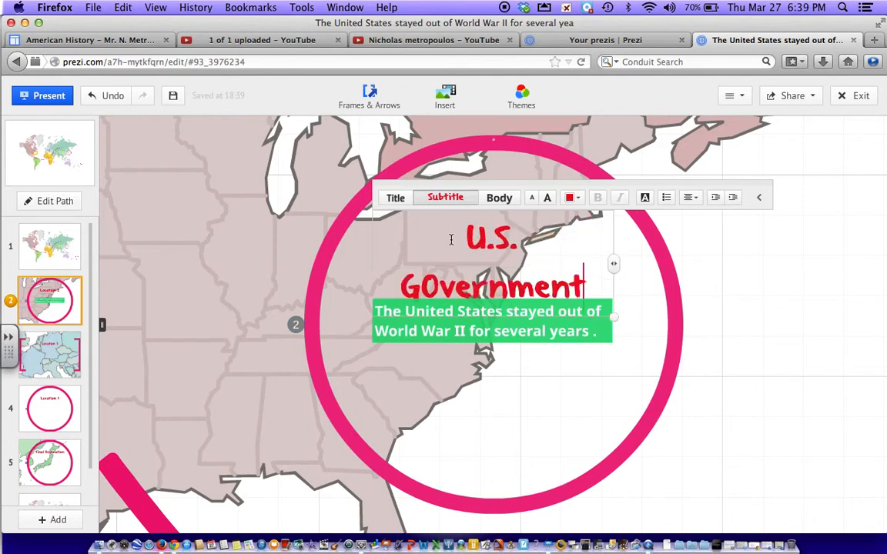
{"action": "left_click", "coordinate": [713, 302]}
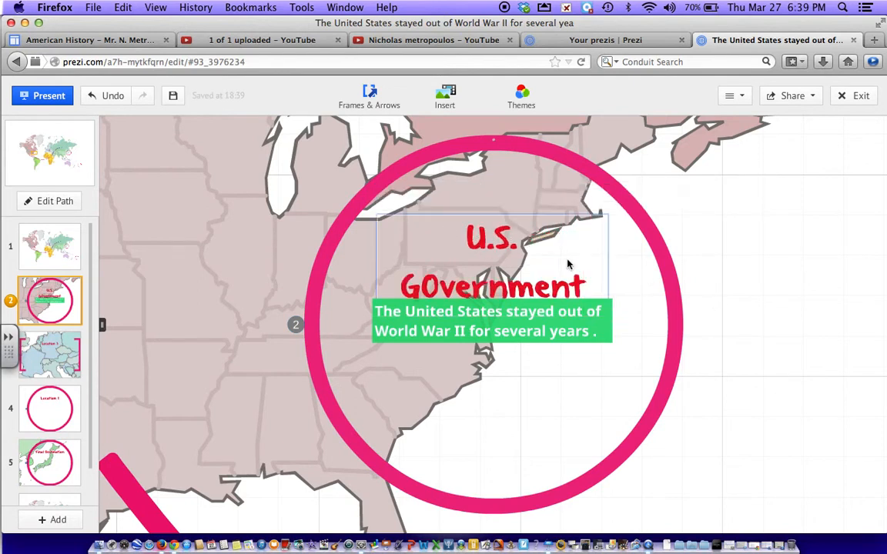
Move the heading up clear of the body sentence and correct "GOvernment" to the spell-checker suggestion "Government"
{"action": "left_click_drag", "start_coordinate": [568, 263], "coordinate": [568, 236]}
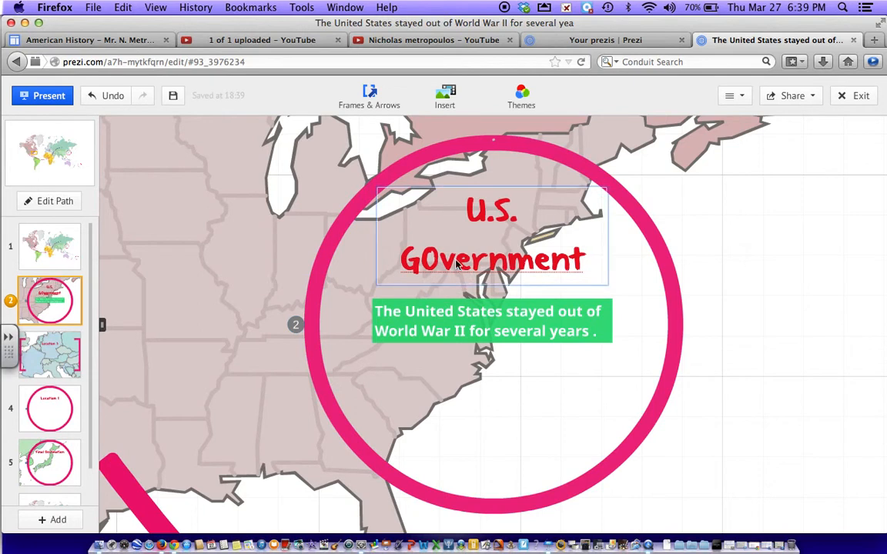
{"action": "left_click", "coordinate": [439, 239]}
{"action": "left_click", "coordinate": [439, 240]}
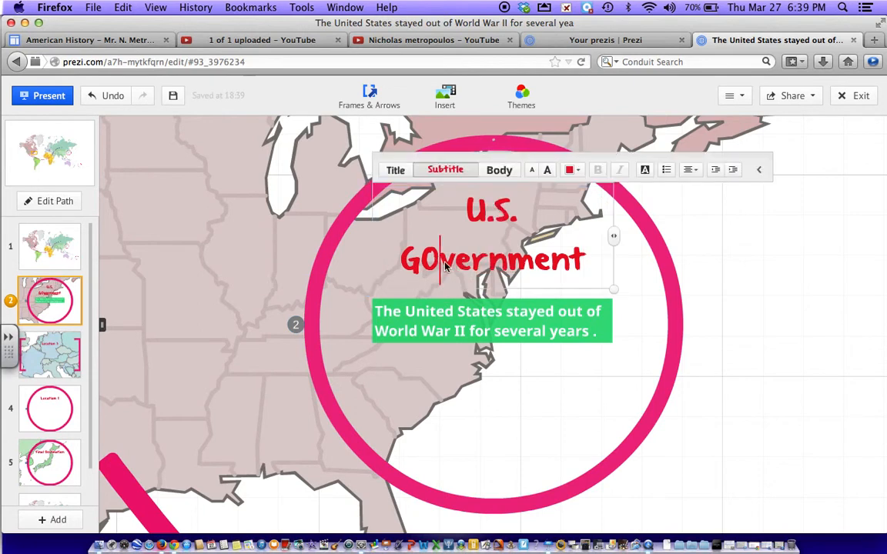
{"action": "double_click", "coordinate": [402, 250]}
{"action": "right_click", "coordinate": [445, 266]}
{"action": "left_click", "coordinate": [462, 269]}
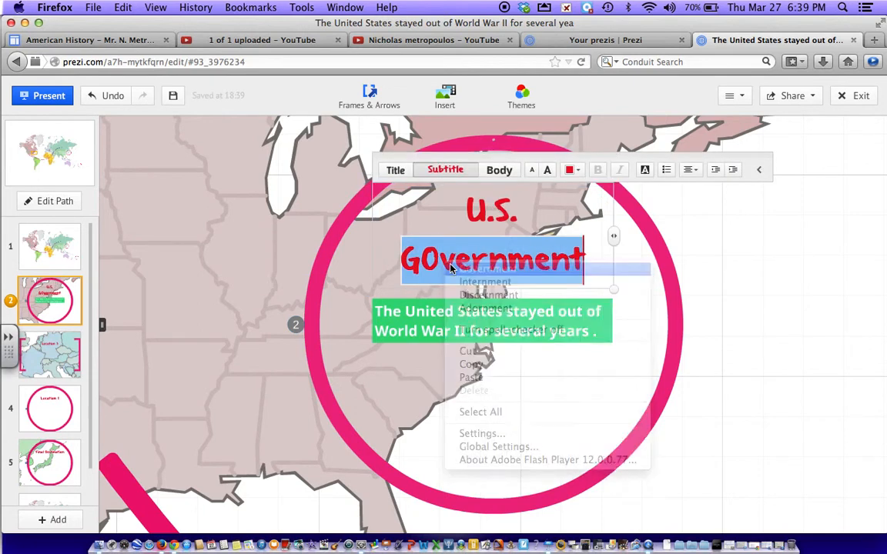
{"action": "left_click", "coordinate": [694, 284]}
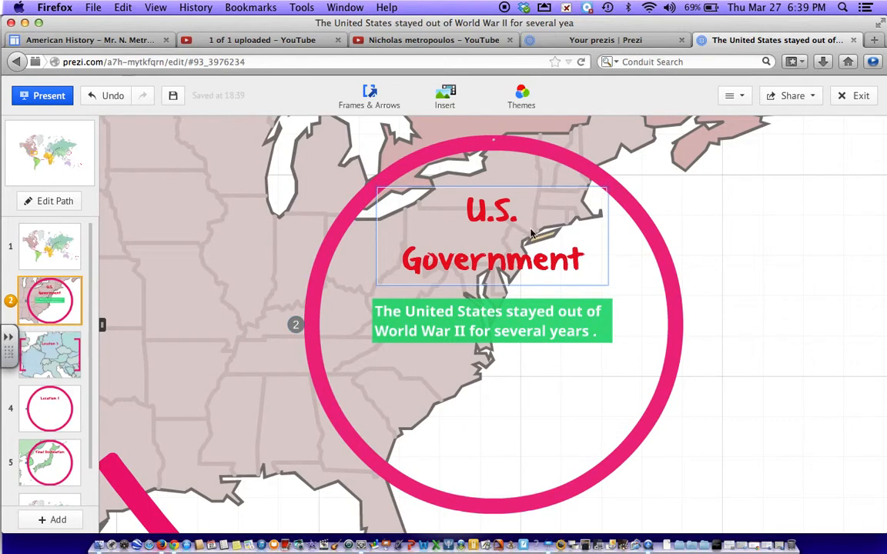
Try the Volcano, Rescue and Clear themes on the presentation, and revert to the original theme
{"action": "left_click", "coordinate": [521, 96]}
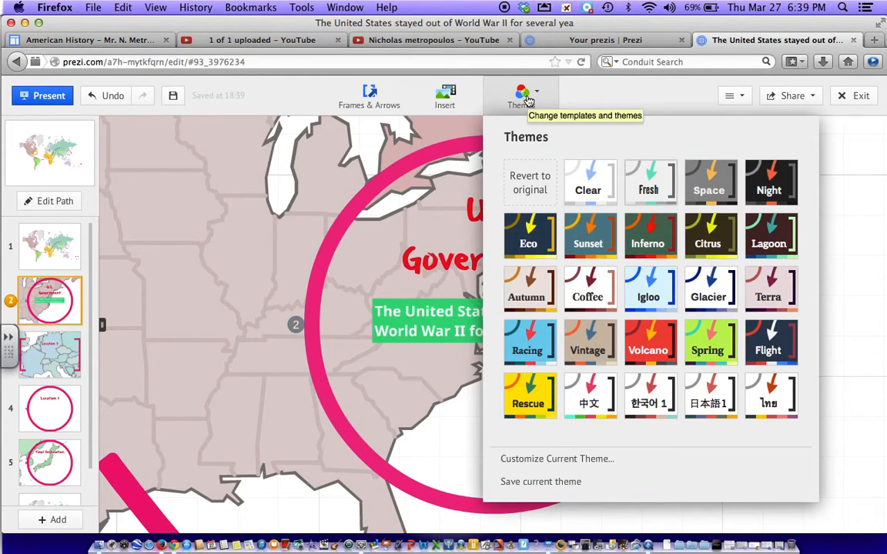
{"action": "left_click", "coordinate": [648, 344]}
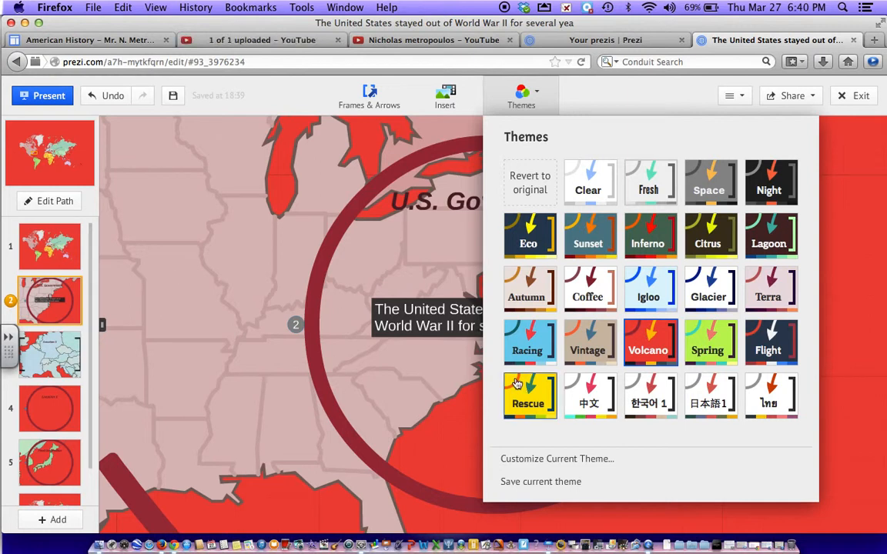
{"action": "left_click", "coordinate": [543, 394]}
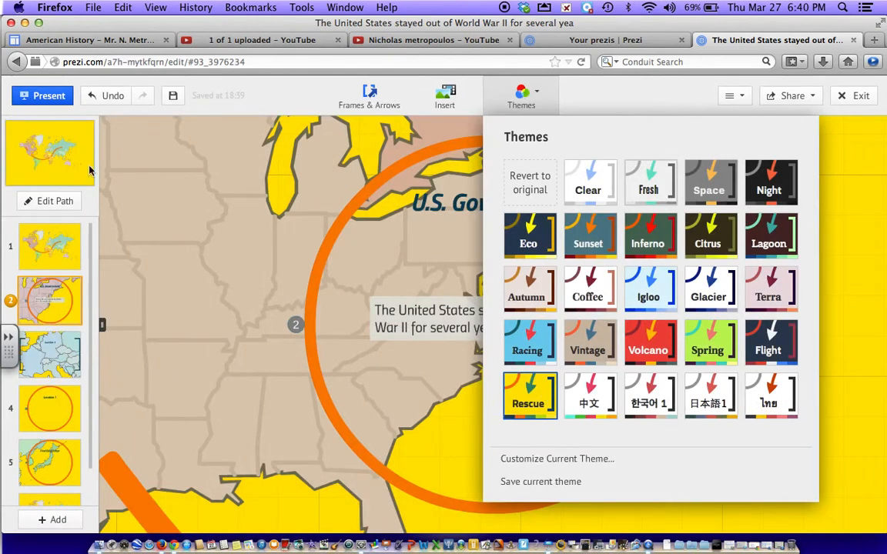
{"action": "left_click", "coordinate": [587, 193]}
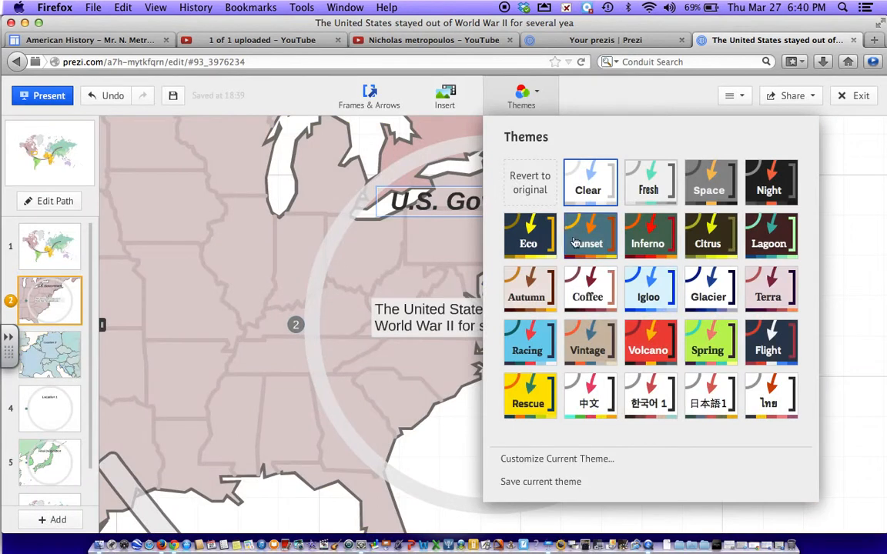
{"action": "left_click", "coordinate": [529, 182]}
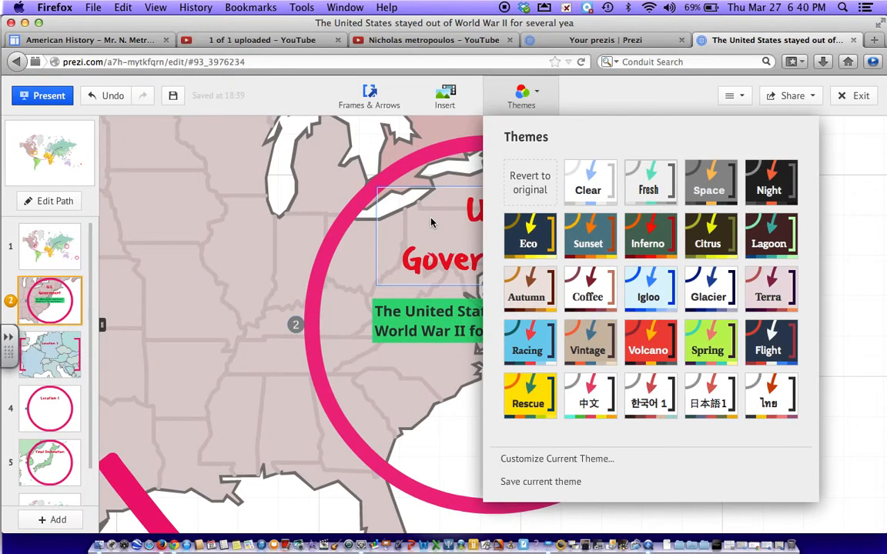
{"action": "left_click", "coordinate": [433, 221]}
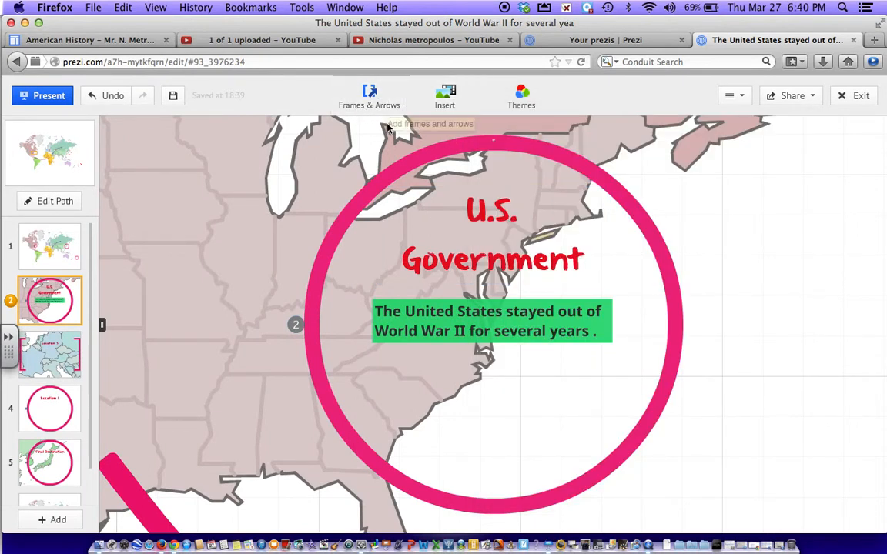
Draw an arrow on the map west of the U.S. Government frame, pointing diagonally down to the southwest
{"action": "left_click", "coordinate": [389, 99]}
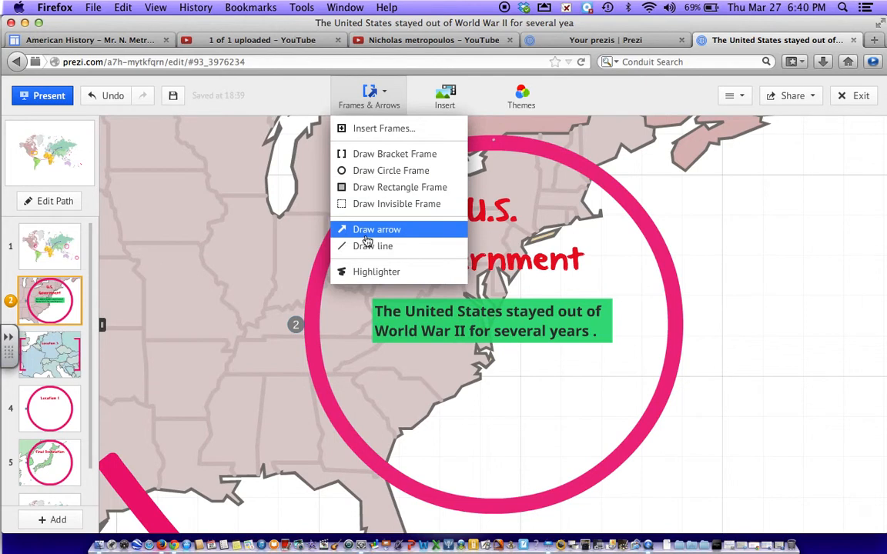
{"action": "left_click", "coordinate": [338, 228]}
{"action": "mouse_move", "coordinate": [270, 268]}
{"action": "left_mouse_down"}
{"action": "mouse_move", "coordinate": [238, 264]}
{"action": "mouse_move", "coordinate": [218, 377]}
{"action": "mouse_move", "coordinate": [193, 441]}
{"action": "mouse_move", "coordinate": [136, 441]}
{"action": "left_mouse_up"}
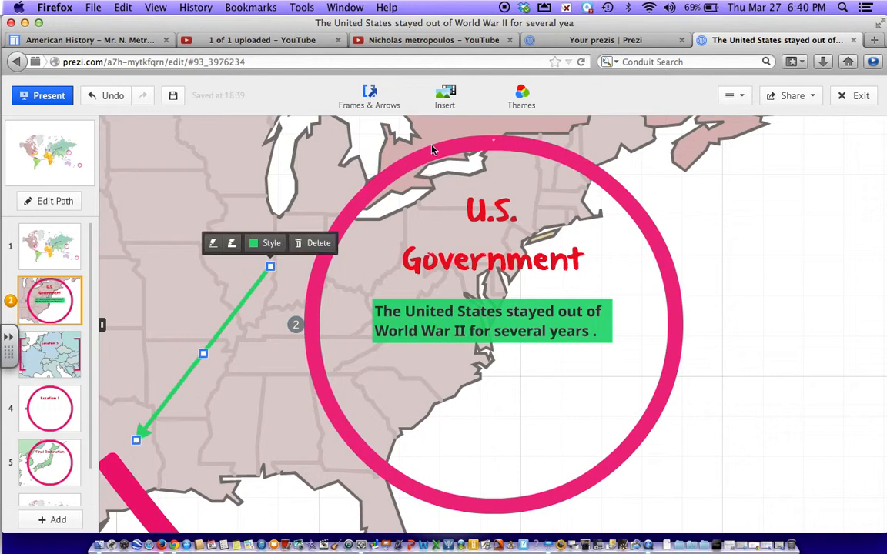
Draw a short diagonal straight line over the ocean east of the U.S. Government frame
{"action": "left_click", "coordinate": [373, 91]}
{"action": "left_click", "coordinate": [361, 246]}
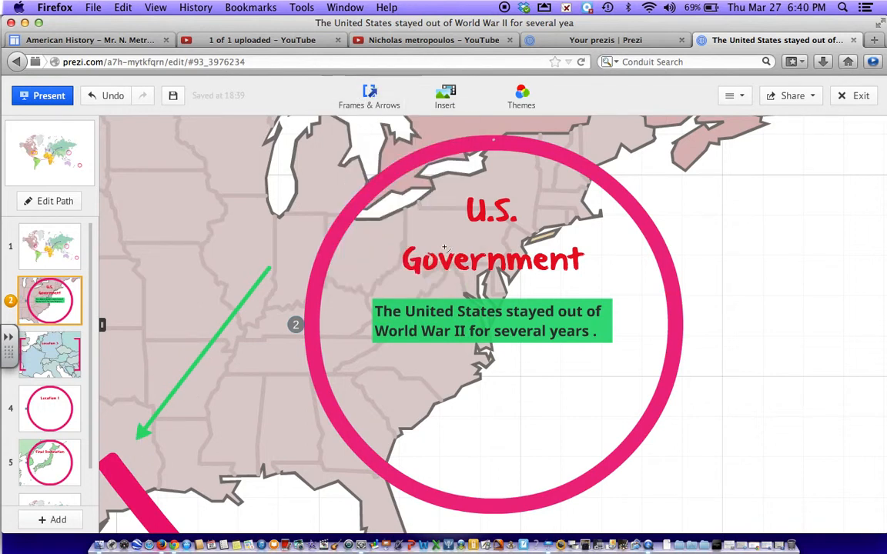
{"action": "mouse_move", "coordinate": [702, 241]}
{"action": "left_mouse_down"}
{"action": "mouse_move", "coordinate": [815, 241]}
{"action": "mouse_move", "coordinate": [861, 255]}
{"action": "left_mouse_up"}
{"action": "left_click_drag", "start_coordinate": [707, 247], "coordinate": [774, 353]}
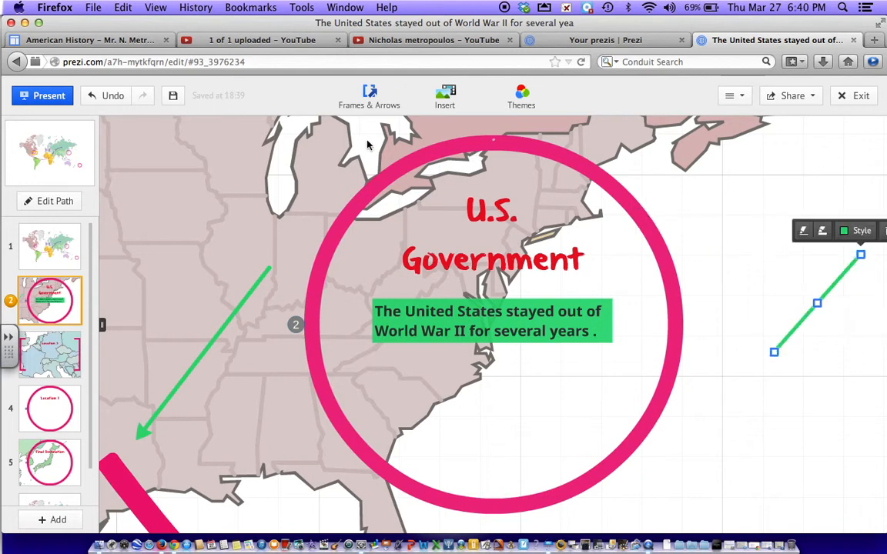
Insert a circle frame template with a caption, text and an image below them, and go to the new frame
{"action": "left_click", "coordinate": [370, 97]}
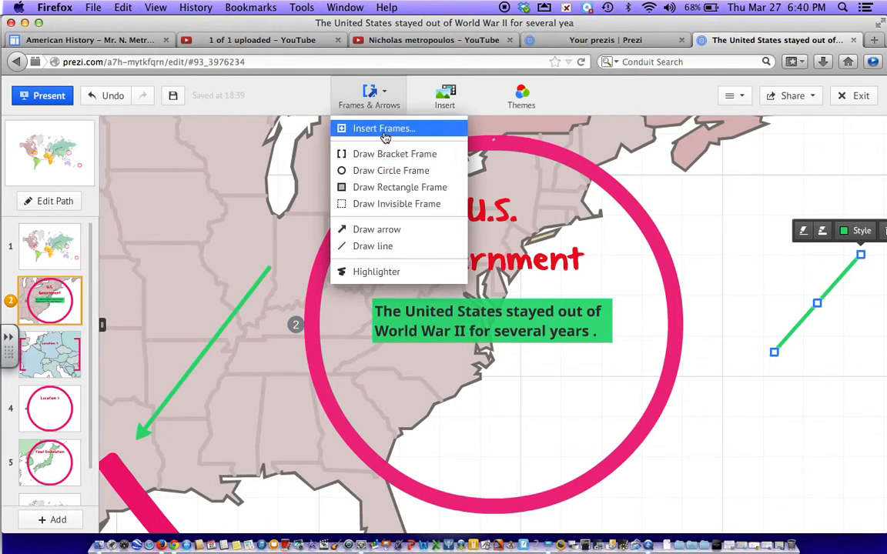
{"action": "left_click", "coordinate": [384, 131]}
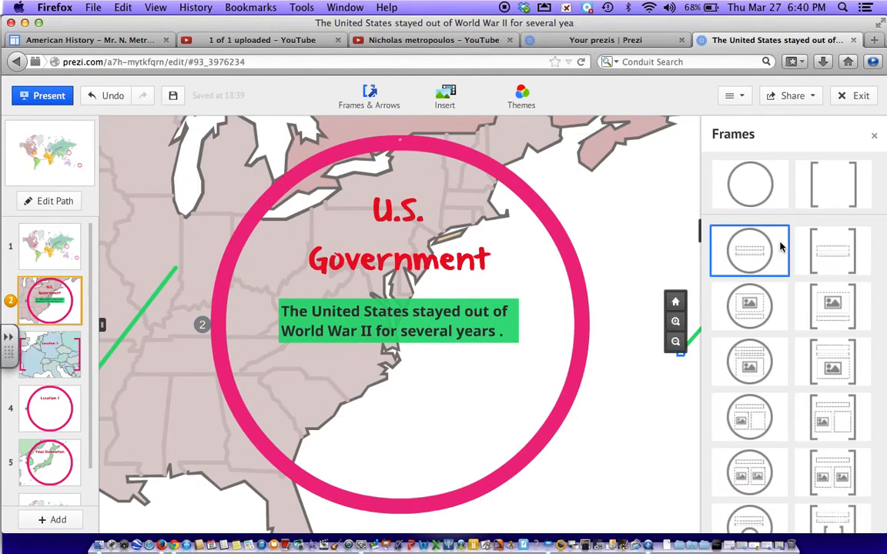
{"action": "scroll", "coordinate": [66, 383], "scroll_direction": "down", "scroll_amount": 1}
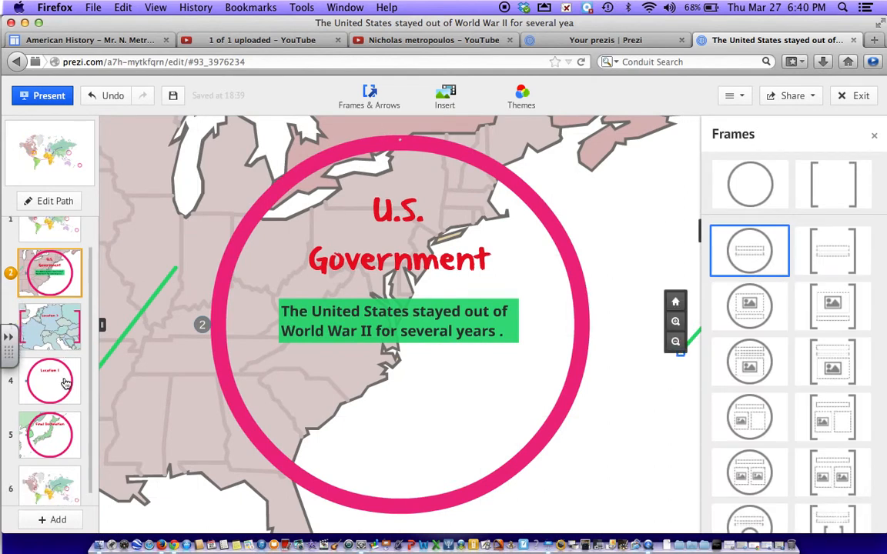
{"action": "left_click", "coordinate": [749, 364]}
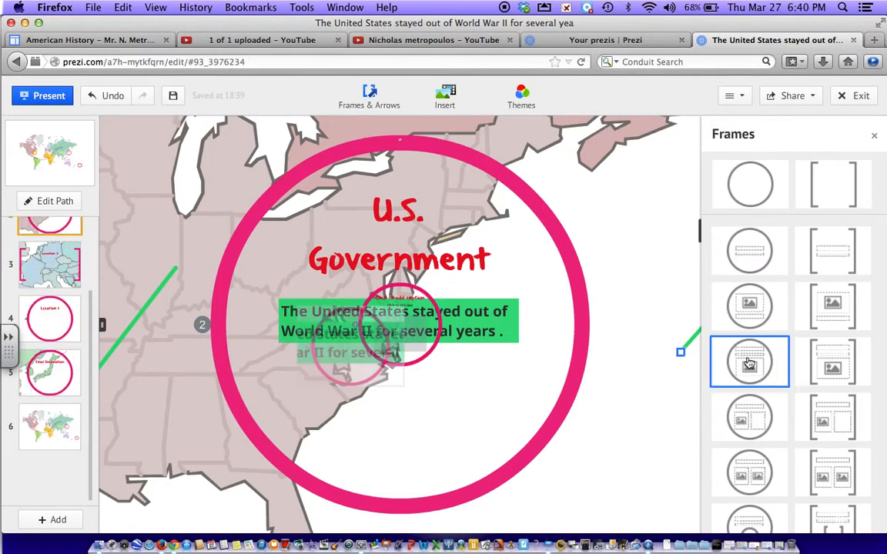
{"action": "left_click", "coordinate": [53, 474]}
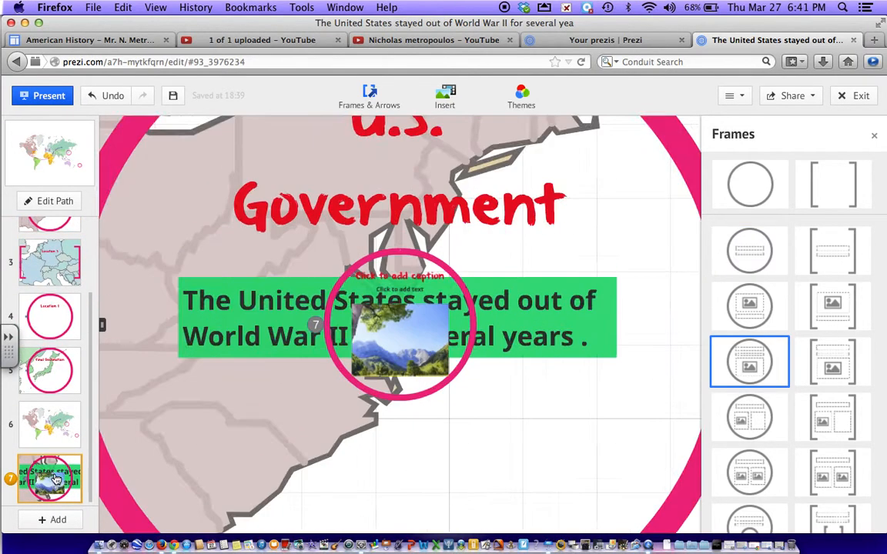
In path frame 4, "Location 1", search web images for "adolf hitler" and insert the black-and-white standing portrait
{"action": "left_click", "coordinate": [50, 376]}
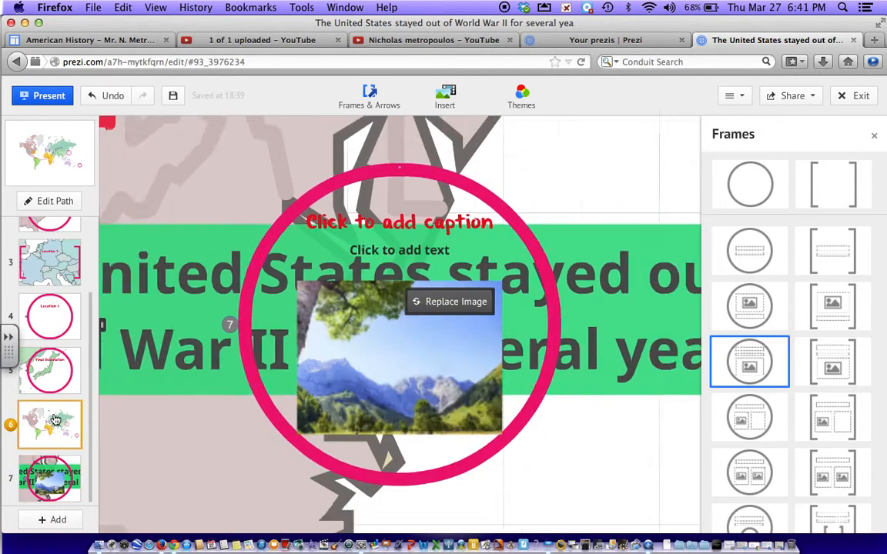
{"action": "left_click", "coordinate": [54, 320]}
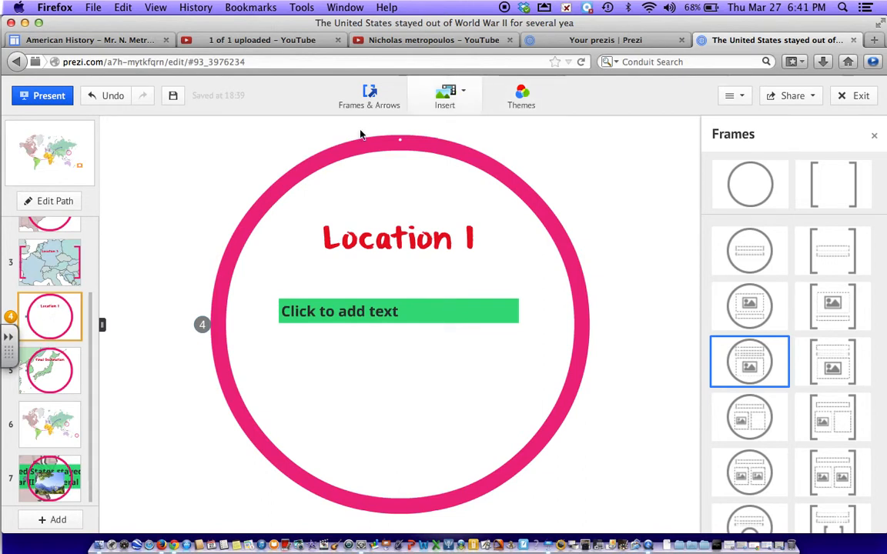
{"action": "left_click", "coordinate": [444, 92]}
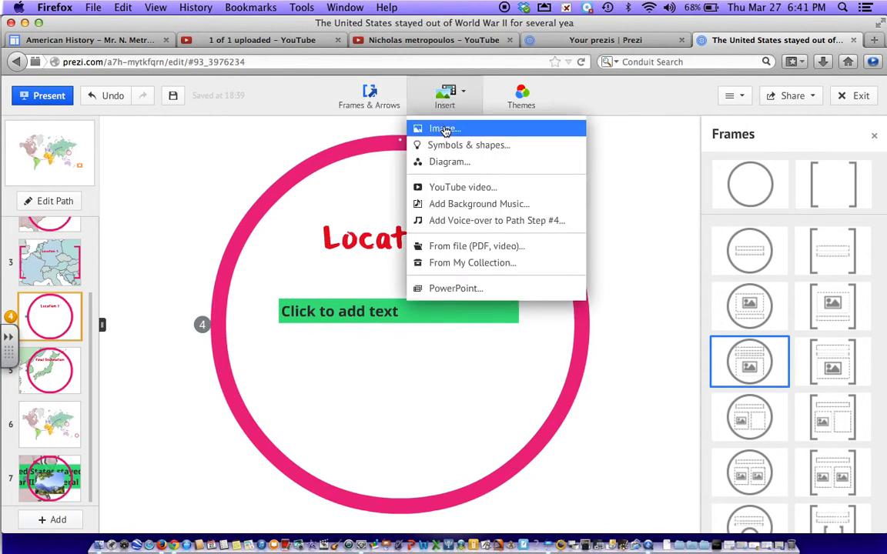
{"action": "left_click", "coordinate": [444, 129]}
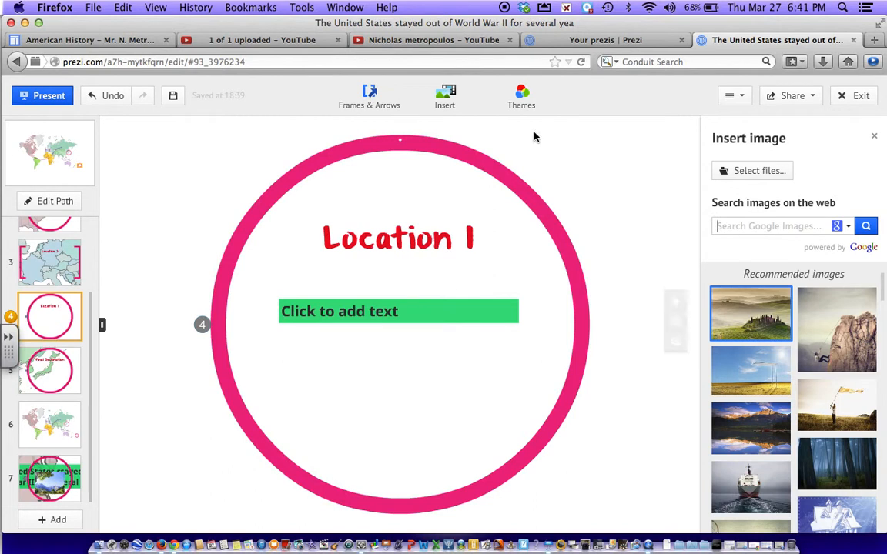
{"action": "left_click", "coordinate": [714, 226]}
{"action": "type", "text": "adolf hitler"}
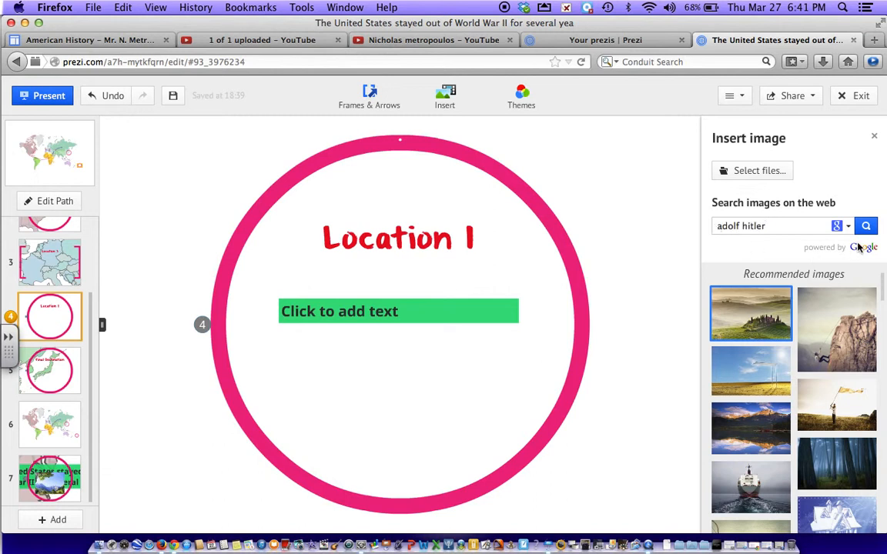
{"action": "left_click", "coordinate": [867, 226]}
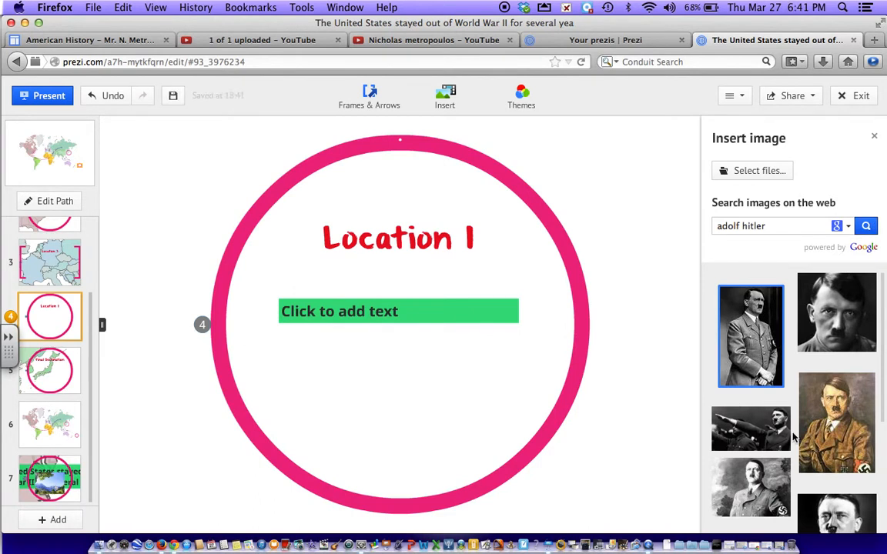
{"action": "double_click", "coordinate": [774, 341]}
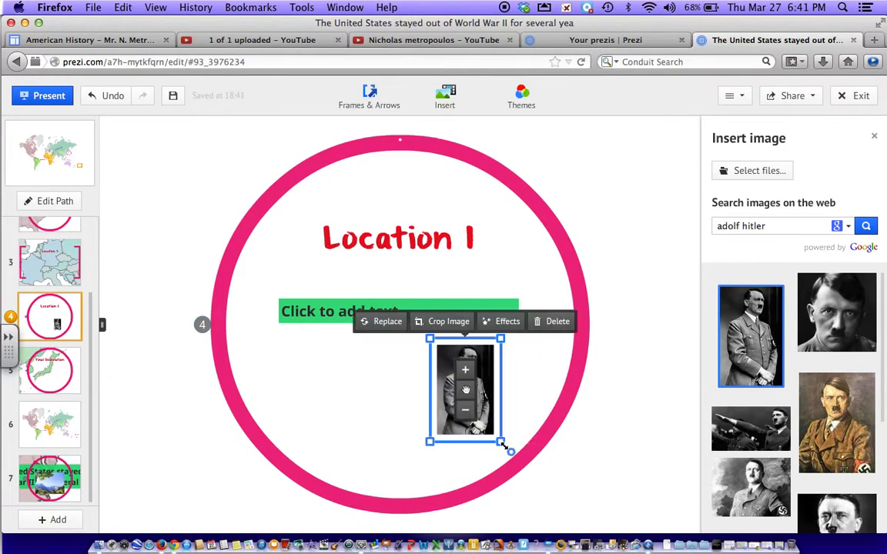
Enlarge the inserted portrait and centre it in the lower part of the circle frame, beneath the text placeholder
{"action": "left_click_drag", "start_coordinate": [500, 440], "coordinate": [532, 456]}
{"action": "left_click_drag", "start_coordinate": [510, 324], "coordinate": [537, 280]}
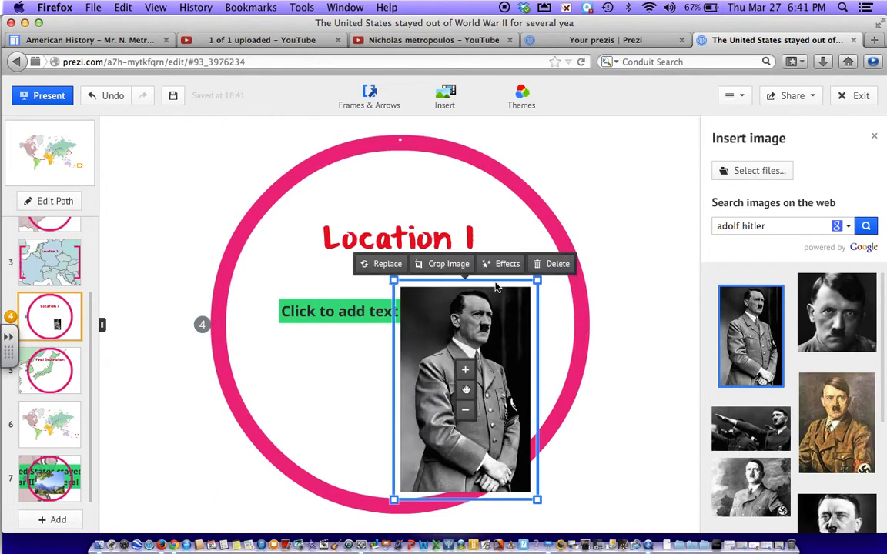
{"action": "left_click", "coordinate": [465, 370]}
{"action": "left_click", "coordinate": [464, 411]}
{"action": "left_click", "coordinate": [463, 415]}
{"action": "left_click_drag", "start_coordinate": [466, 396], "coordinate": [398, 445]}
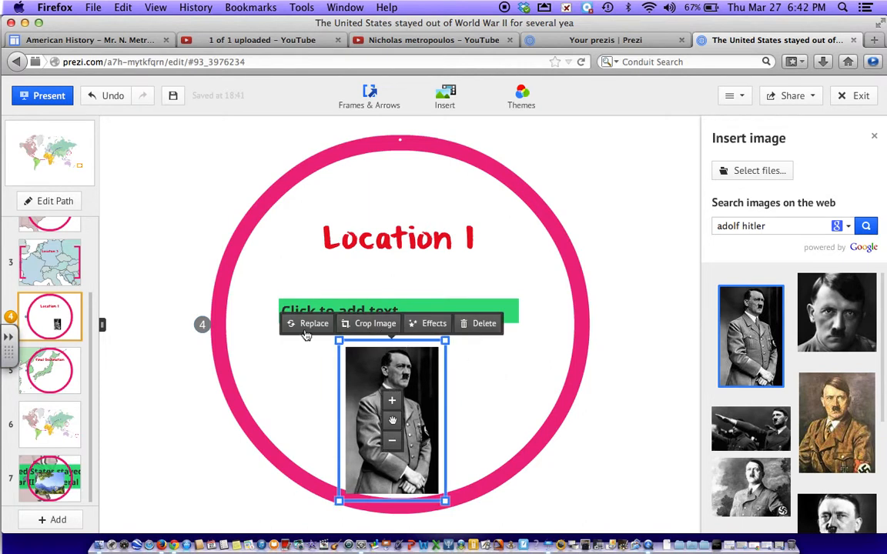
Apply the Dean photo effect to the portrait in the Location 1 circle frame and save the edited picture
{"action": "left_click", "coordinate": [416, 323]}
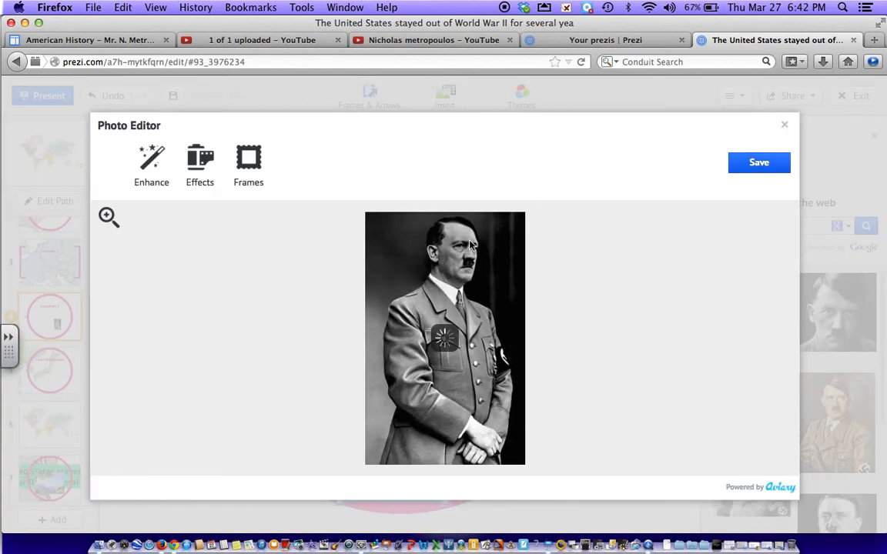
{"action": "left_click", "coordinate": [213, 174]}
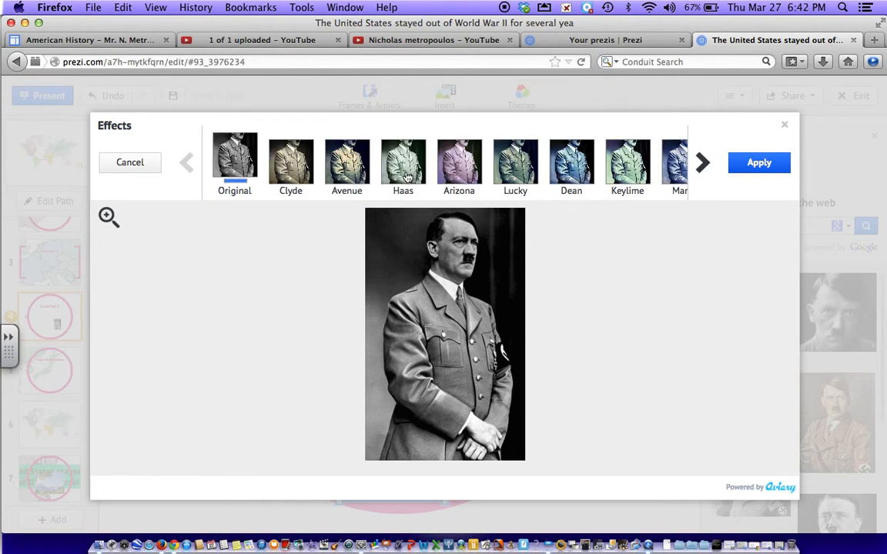
{"action": "left_click", "coordinate": [575, 174]}
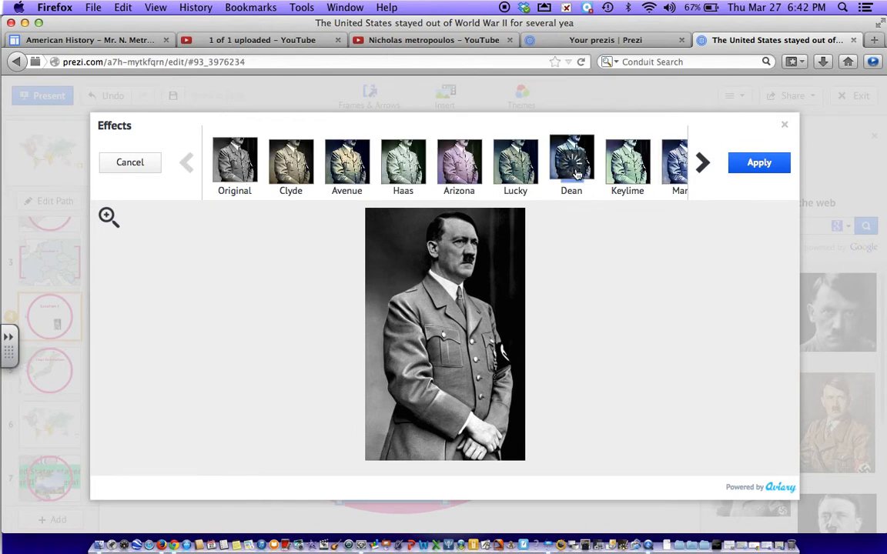
{"action": "left_click", "coordinate": [758, 164]}
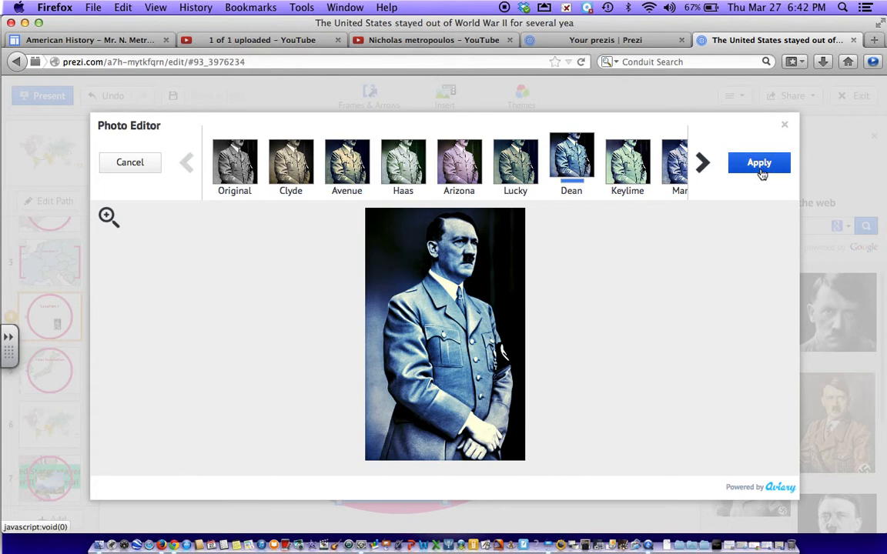
{"action": "left_click", "coordinate": [787, 126]}
{"action": "left_click", "coordinate": [491, 367]}
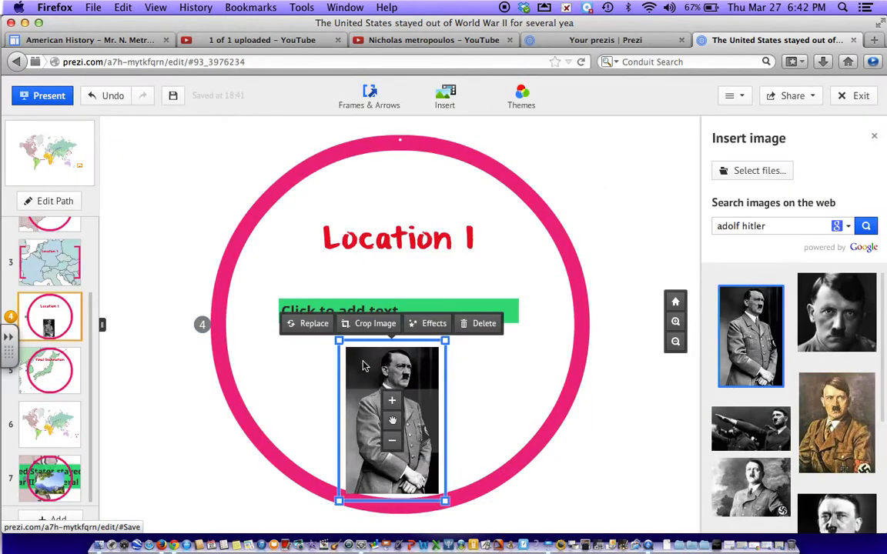
{"action": "left_click", "coordinate": [502, 336]}
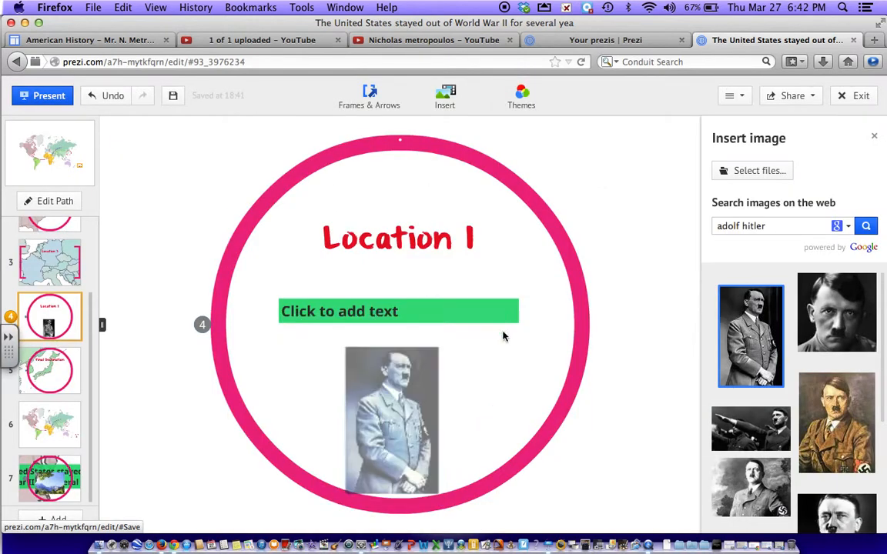
Delete the portrait from the Location 1 frame, and open the file chooser for image uploads without choosing a file
{"action": "left_click", "coordinate": [429, 359]}
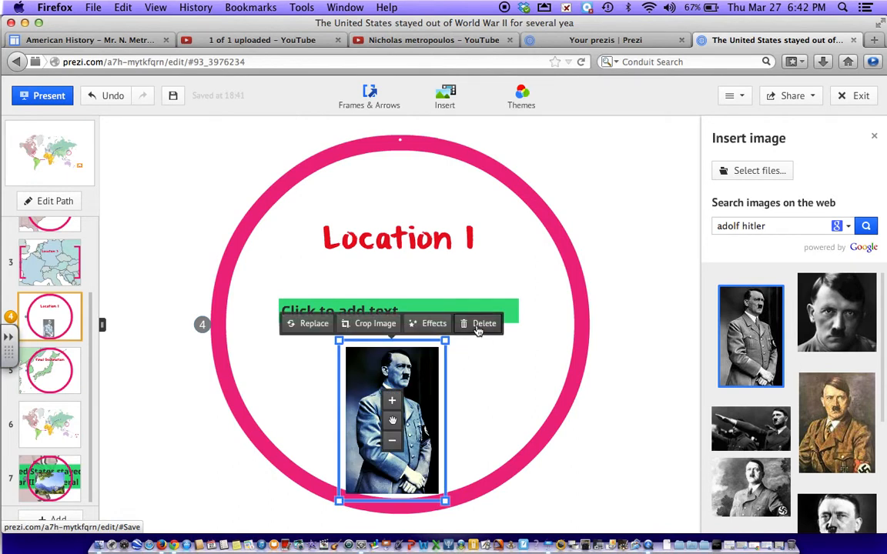
{"action": "left_click", "coordinate": [477, 327]}
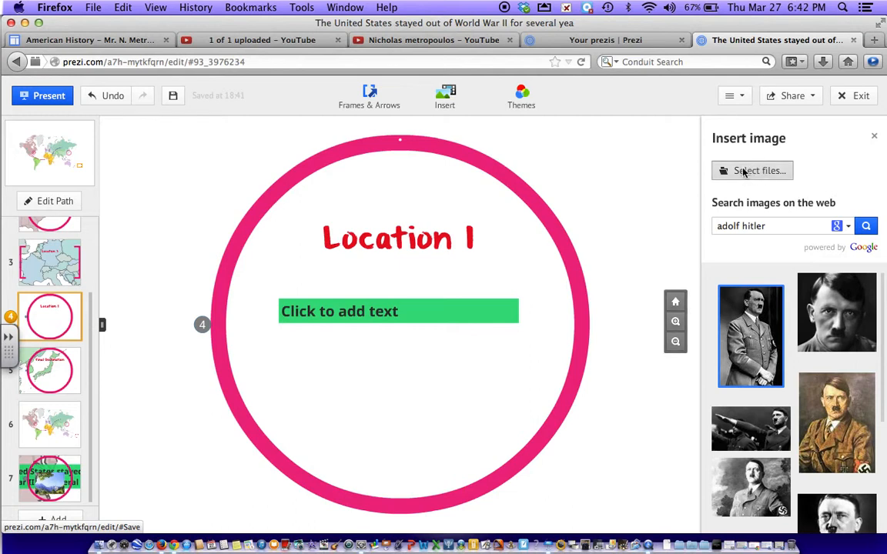
{"action": "left_click", "coordinate": [744, 171]}
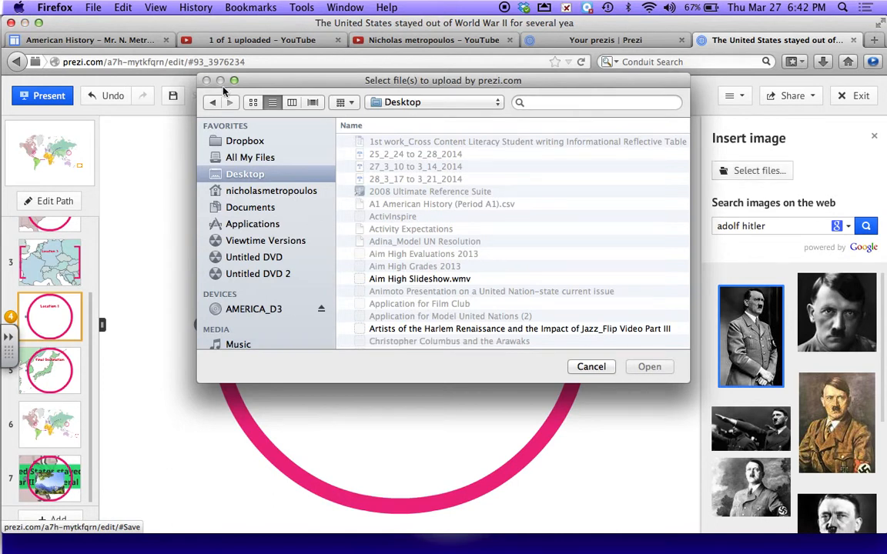
{"action": "left_click", "coordinate": [591, 368]}
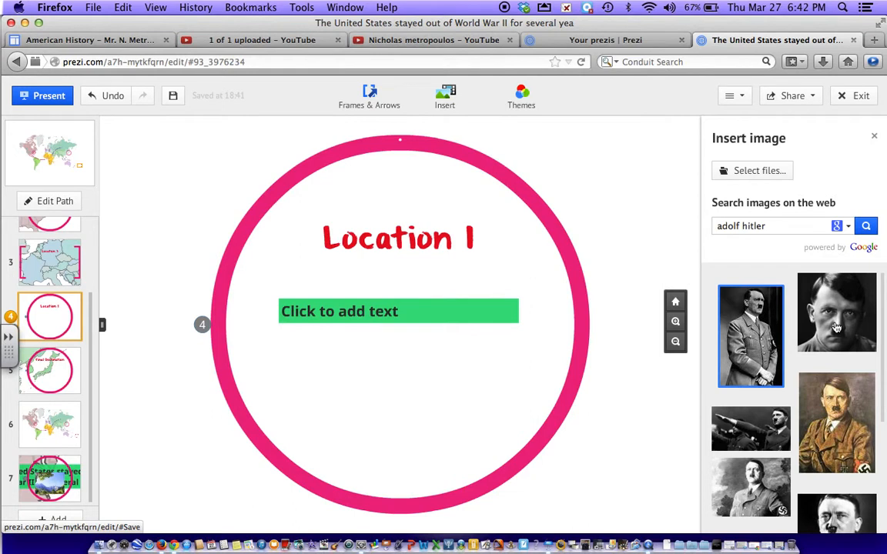
Insert a filled triangle from the Shapes symbols below the text placeholder, enlarge it and rotate it so a corner points down
{"action": "left_click", "coordinate": [446, 105]}
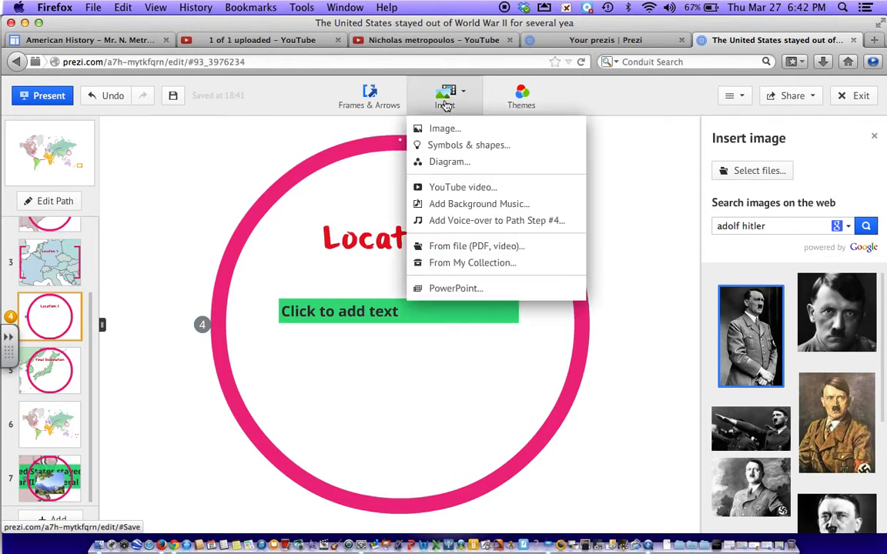
{"action": "left_click", "coordinate": [452, 146]}
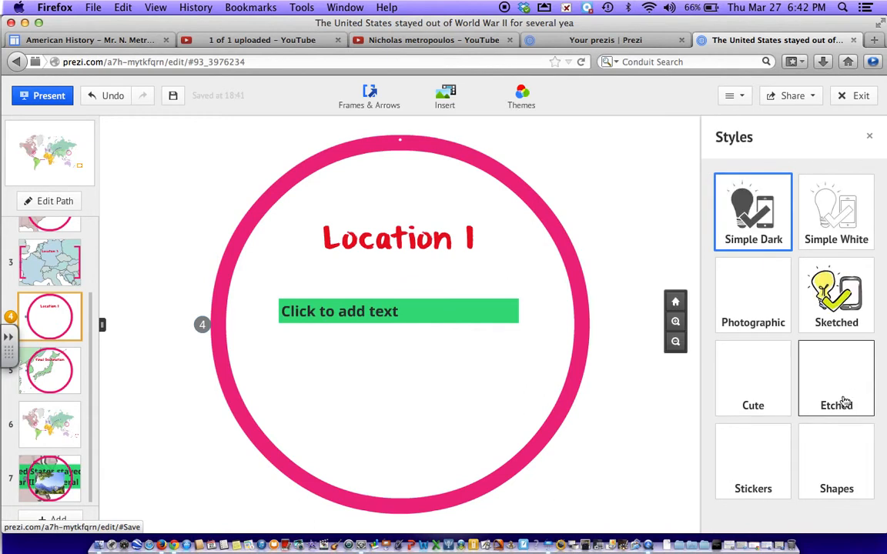
{"action": "left_click", "coordinate": [832, 463]}
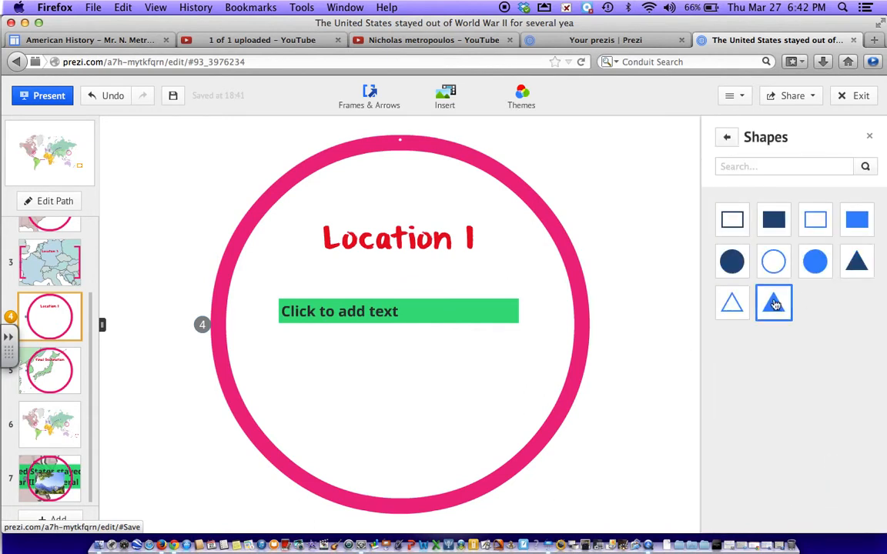
{"action": "left_click", "coordinate": [775, 305]}
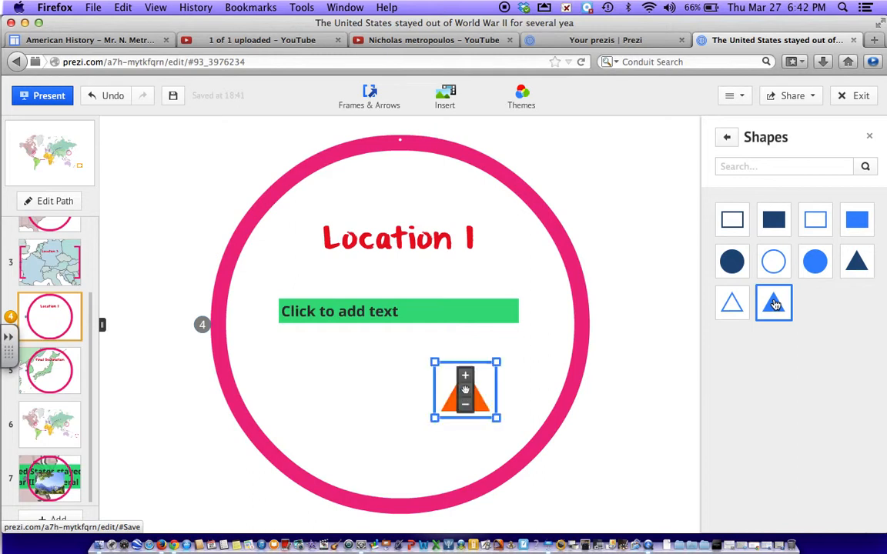
{"action": "left_click", "coordinate": [454, 438]}
{"action": "left_click", "coordinate": [478, 405]}
{"action": "left_click_drag", "start_coordinate": [506, 427], "coordinate": [439, 428]}
{"action": "left_click", "coordinate": [368, 431]}
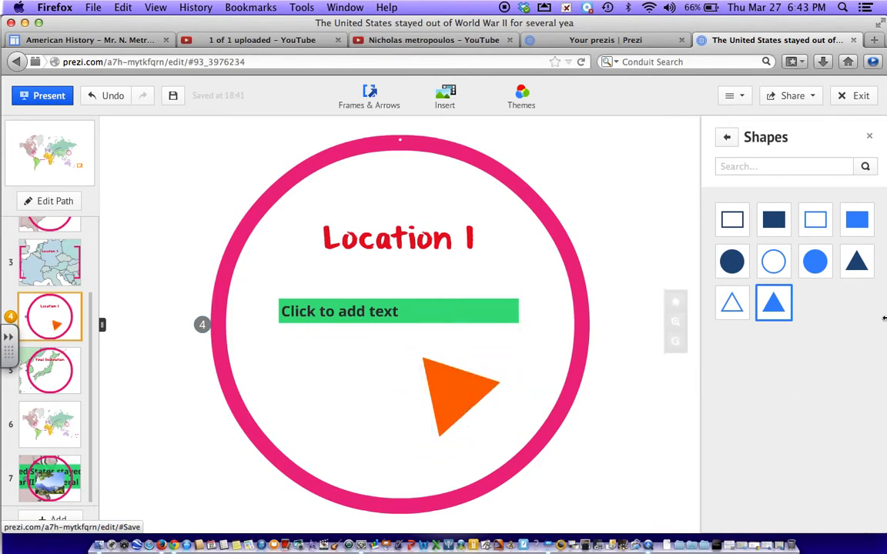
Insert a second filled triangle on the left below the text placeholder and rotate it slightly
{"action": "left_click", "coordinate": [785, 305]}
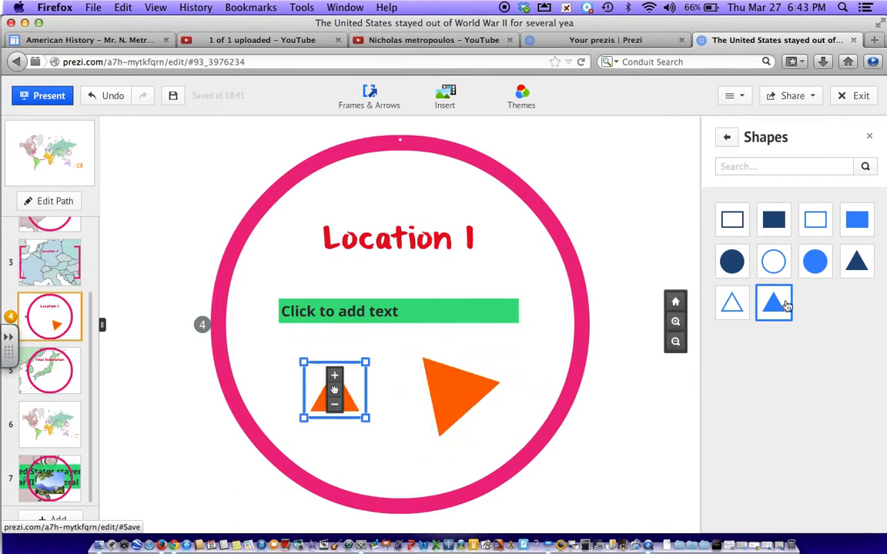
{"action": "left_click", "coordinate": [300, 408]}
{"action": "left_click", "coordinate": [316, 406]}
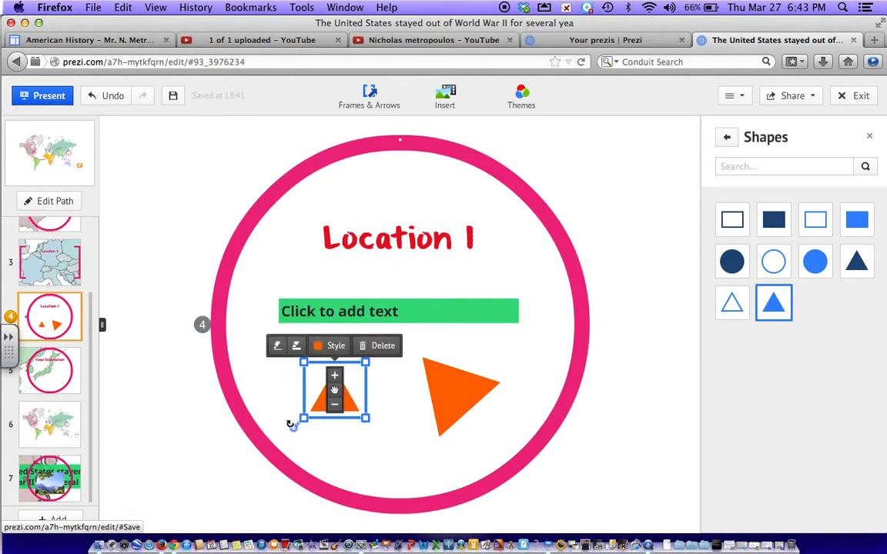
{"action": "left_click_drag", "start_coordinate": [292, 431], "coordinate": [420, 434]}
{"action": "left_click", "coordinate": [419, 435]}
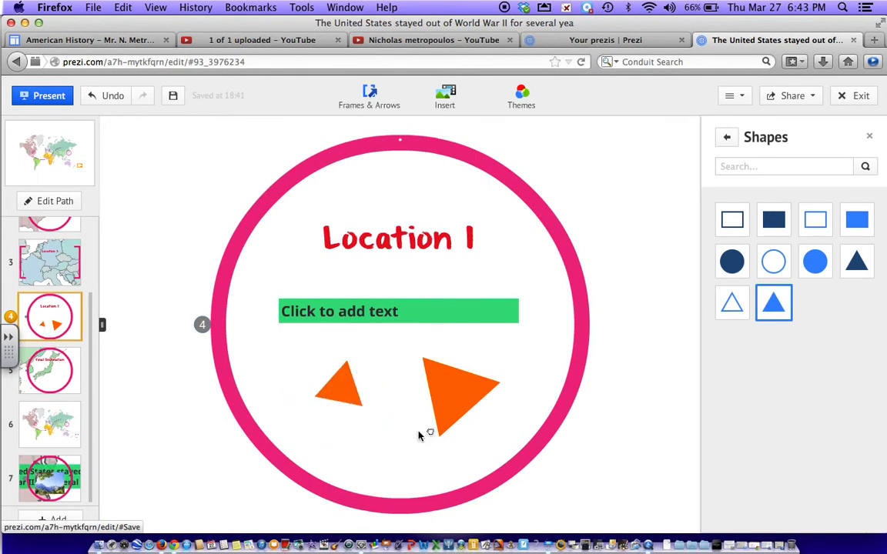
{"action": "left_click", "coordinate": [444, 96]}
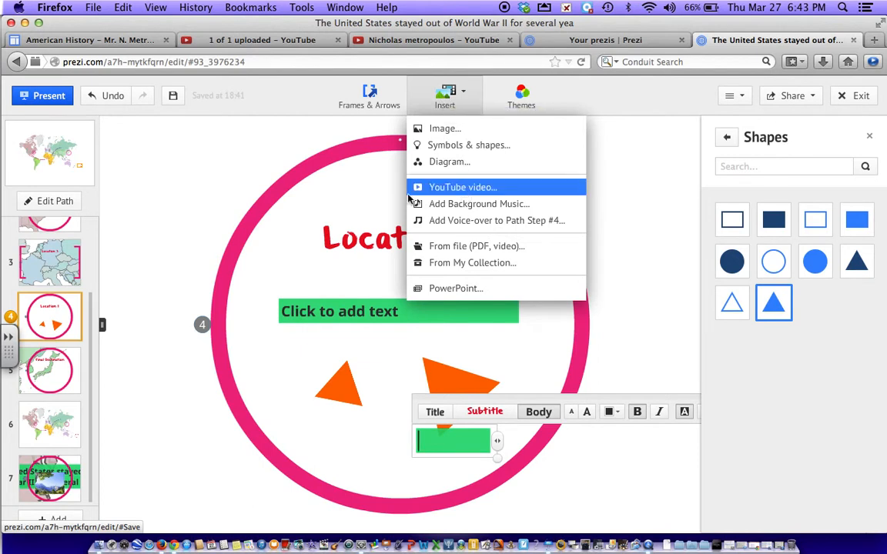
{"action": "left_click", "coordinate": [137, 248]}
{"action": "left_click", "coordinate": [271, 214]}
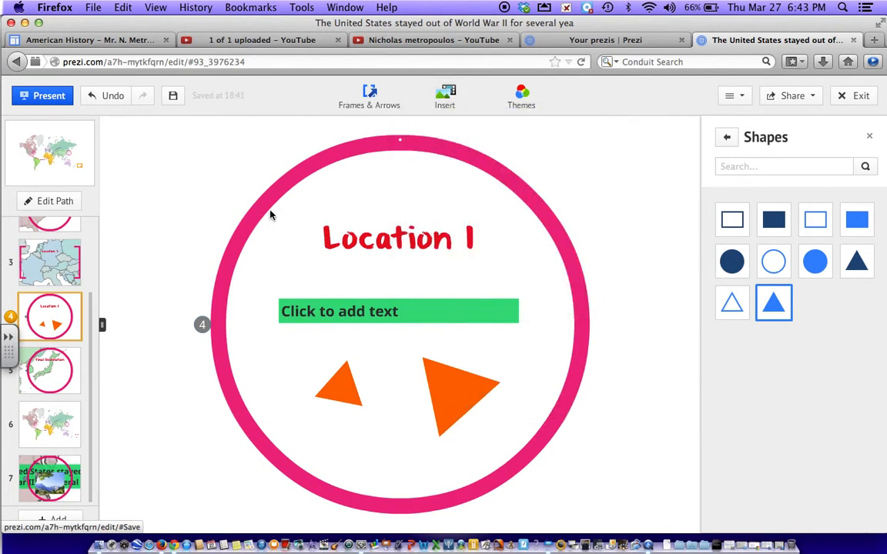
Start inserting a YouTube video, and on YouTube open and pause the published "Example Prezi I created on World War II_Tutorial Video"
{"action": "left_click", "coordinate": [448, 101]}
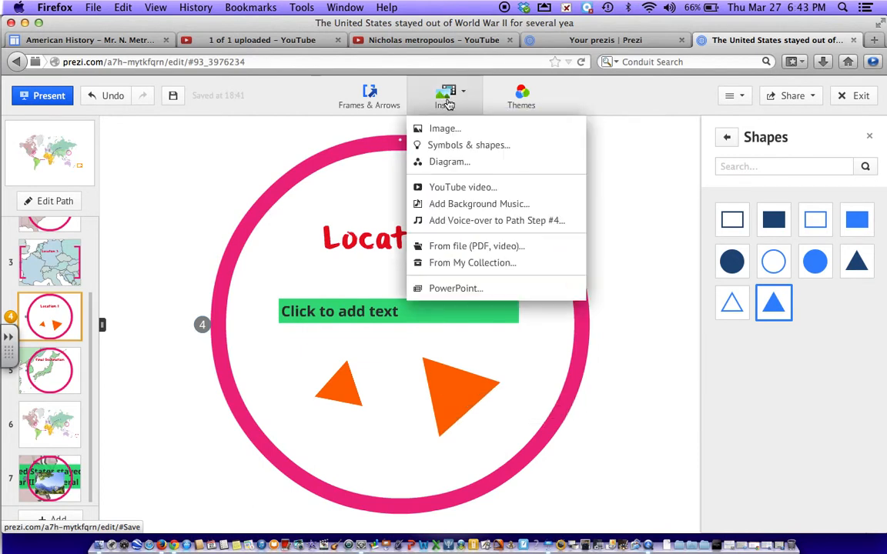
{"action": "left_click", "coordinate": [462, 190]}
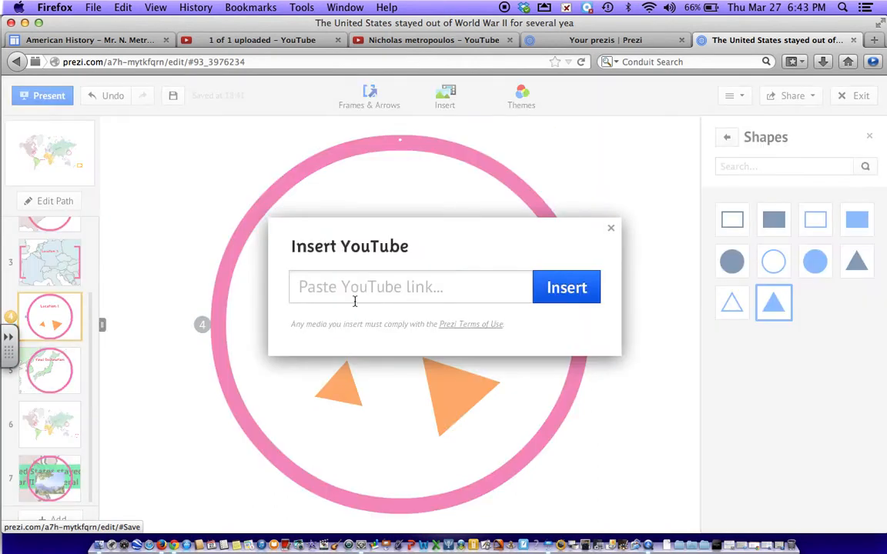
{"action": "left_click", "coordinate": [439, 40]}
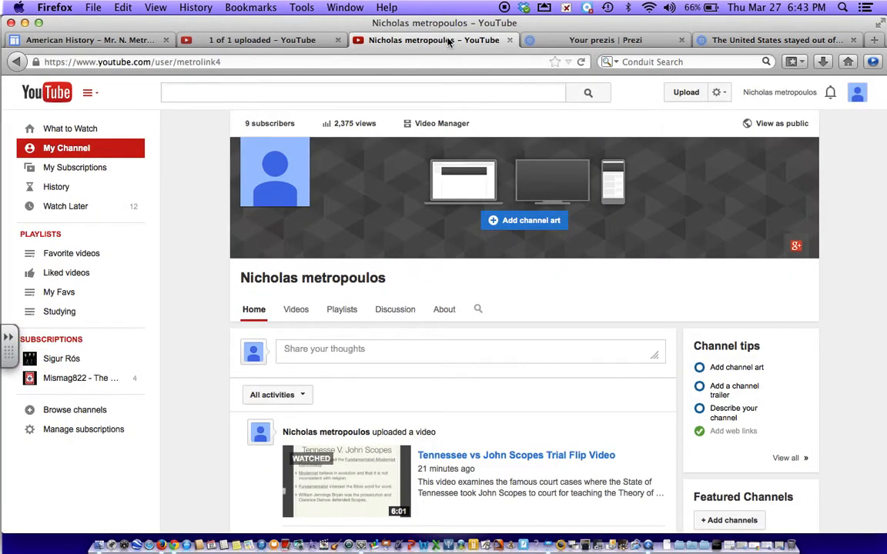
{"action": "left_click", "coordinate": [291, 42]}
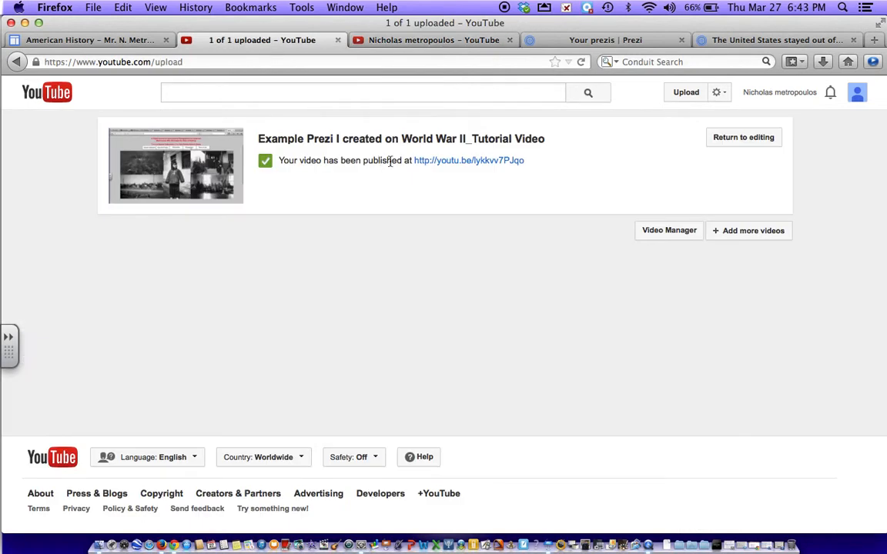
{"action": "left_click", "coordinate": [440, 163]}
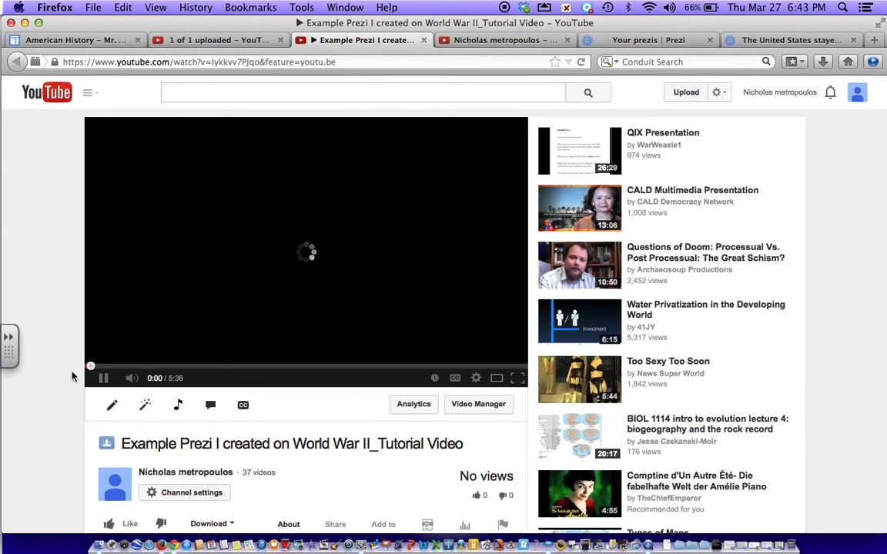
{"action": "key", "text": "super+r"}
{"action": "left_click", "coordinate": [104, 378]}
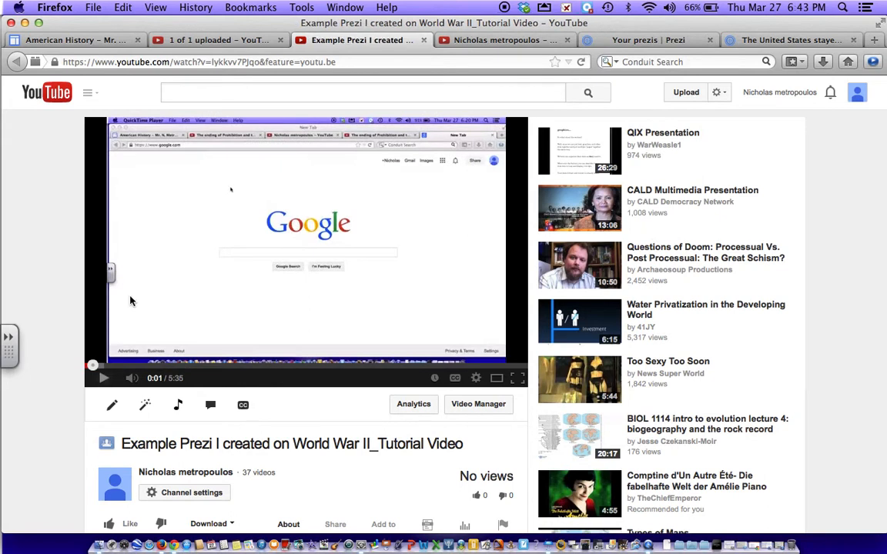
Copy the tutorial video's web address and use it to insert the YouTube video into the Location 1 frame in Prezi
{"action": "left_click", "coordinate": [205, 64]}
{"action": "right_click", "coordinate": [205, 63]}
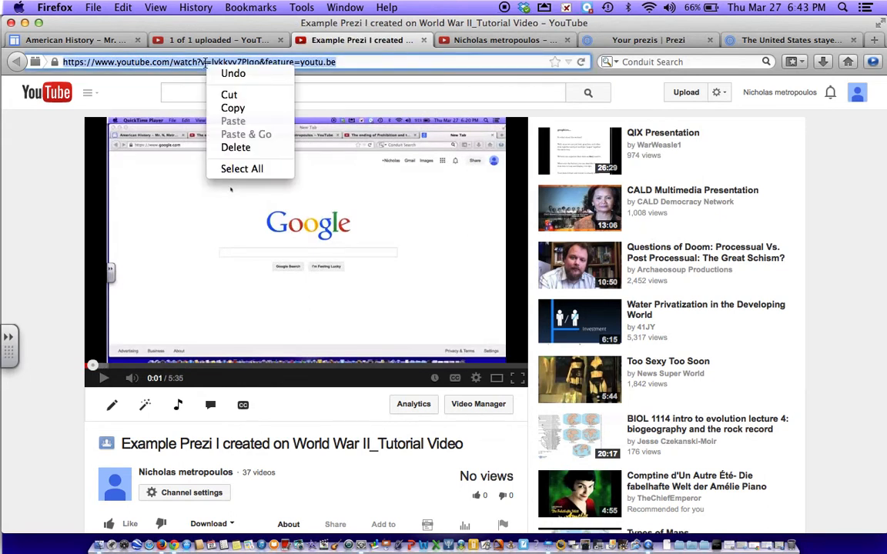
{"action": "left_click", "coordinate": [231, 108]}
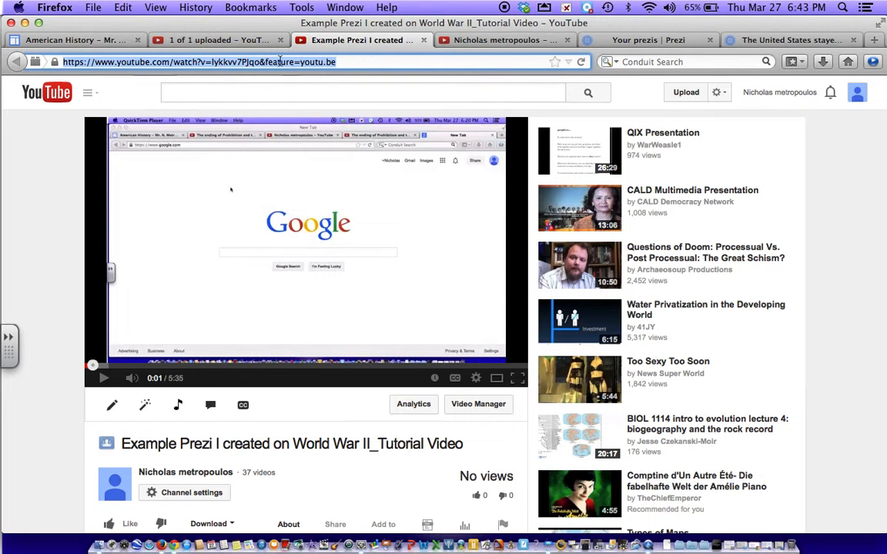
{"action": "left_click", "coordinate": [783, 36]}
{"action": "right_click", "coordinate": [392, 287]}
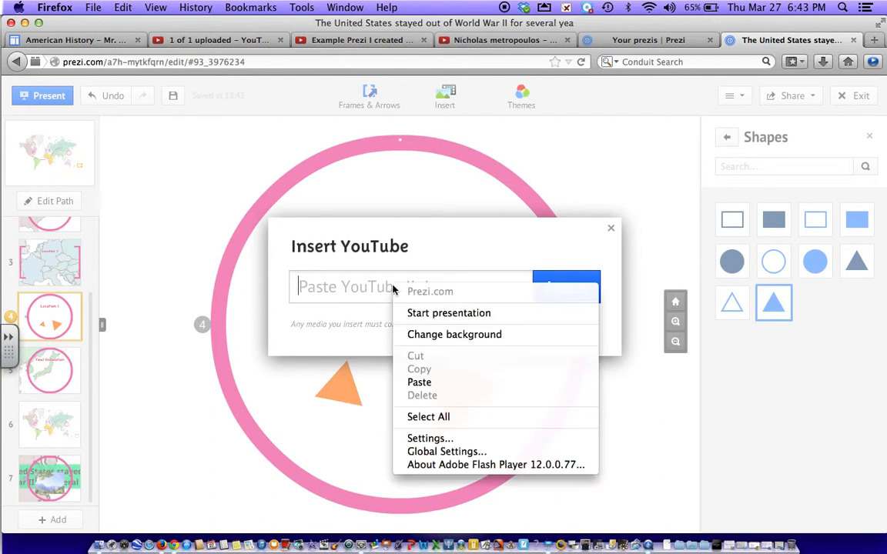
{"action": "left_click", "coordinate": [419, 382]}
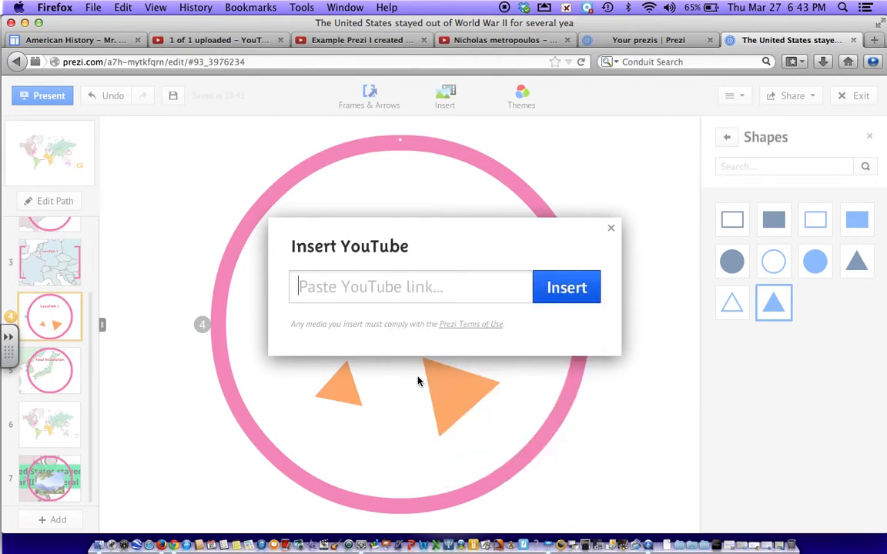
{"action": "left_click", "coordinate": [555, 303]}
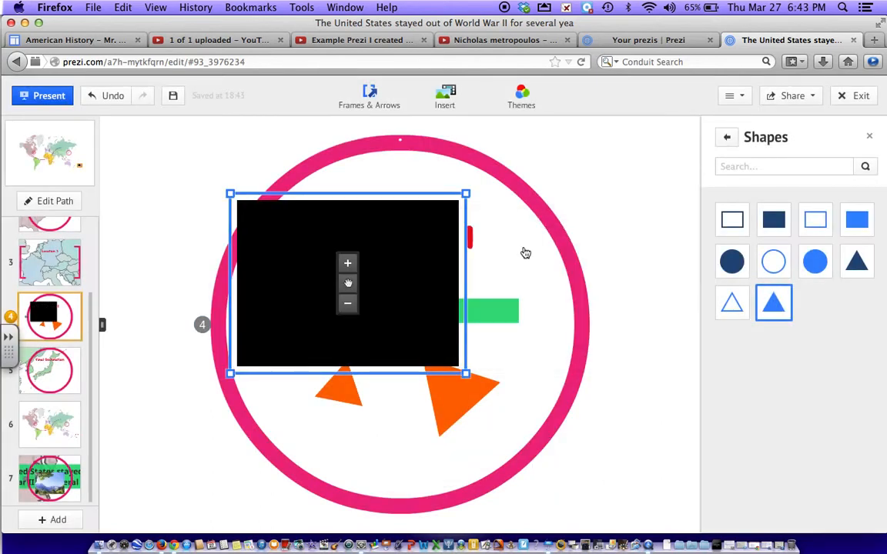
Shrink the inserted video and move it over the circle's right edge, beside the "Location 1" heading and text placeholder
{"action": "left_click_drag", "start_coordinate": [465, 374], "coordinate": [634, 504]}
{"action": "left_click_drag", "start_coordinate": [406, 268], "coordinate": [444, 336]}
{"action": "left_click_drag", "start_coordinate": [412, 288], "coordinate": [647, 284]}
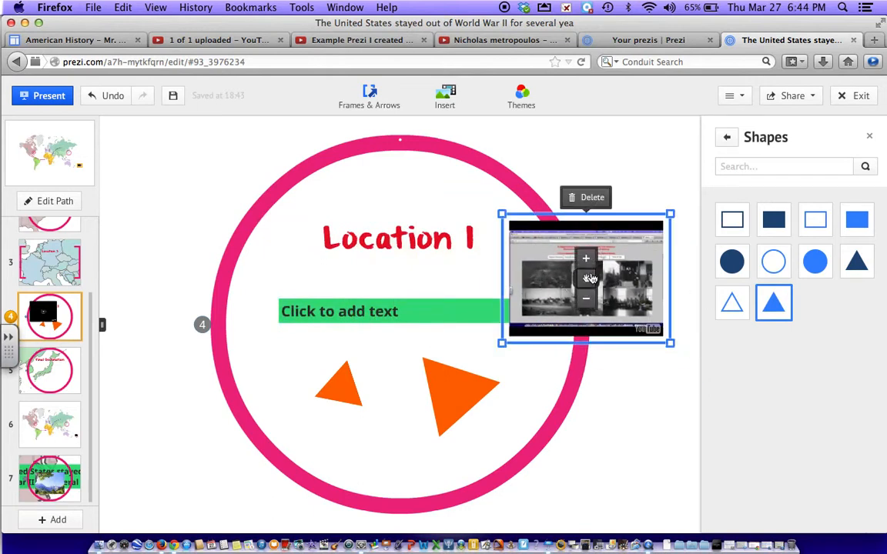
{"action": "left_click", "coordinate": [586, 258]}
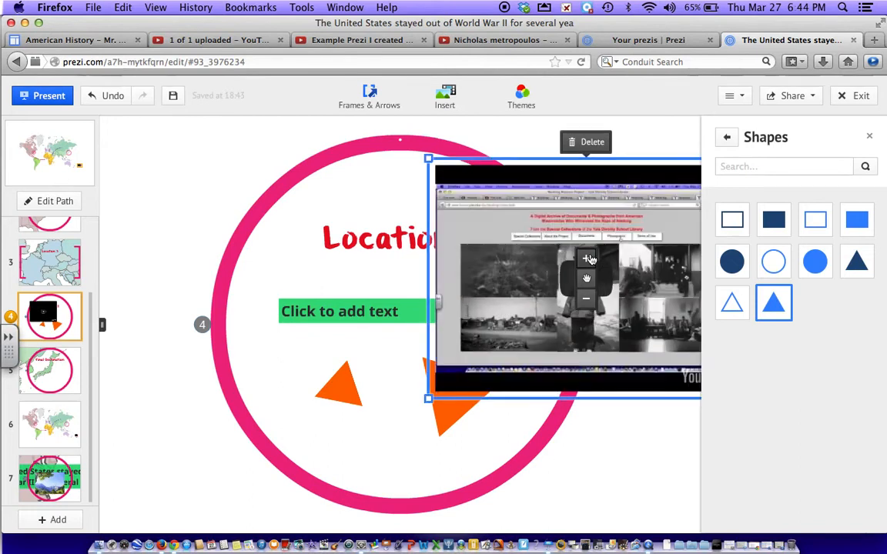
{"action": "left_click", "coordinate": [586, 298]}
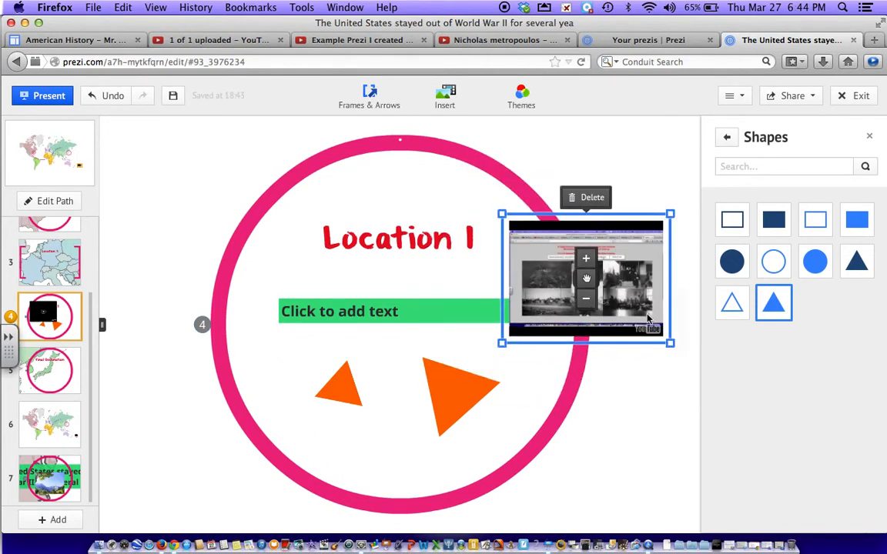
{"action": "mouse_move", "coordinate": [676, 312]}
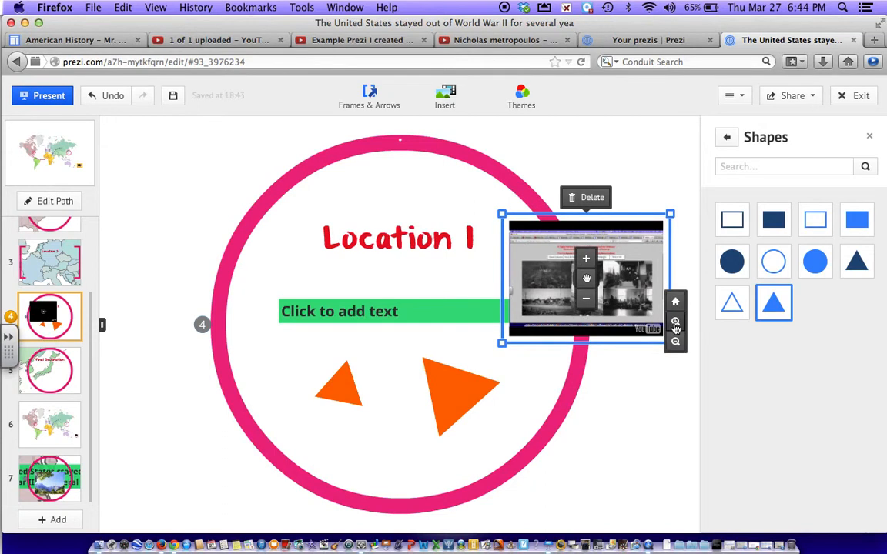
{"action": "left_click", "coordinate": [675, 322]}
{"action": "left_click_drag", "start_coordinate": [573, 403], "coordinate": [376, 392]}
{"action": "left_click", "coordinate": [639, 192]}
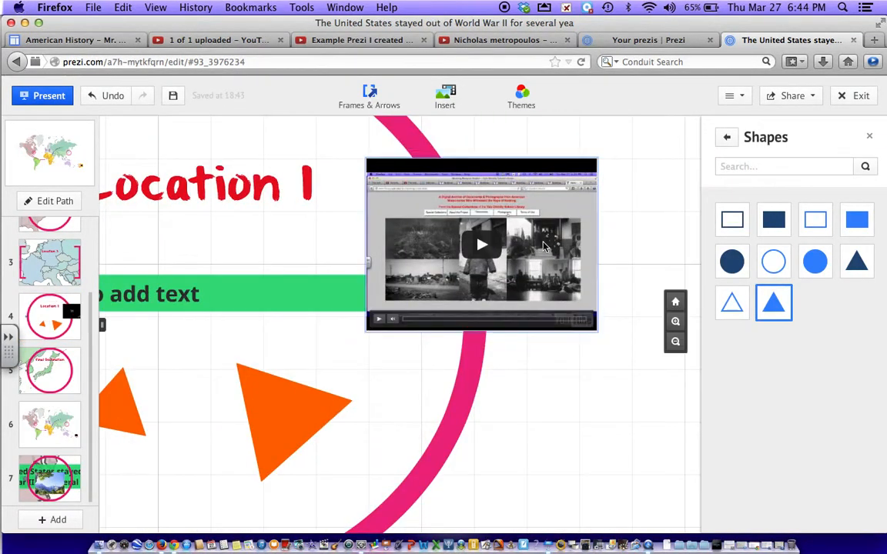
{"action": "left_click", "coordinate": [497, 251]}
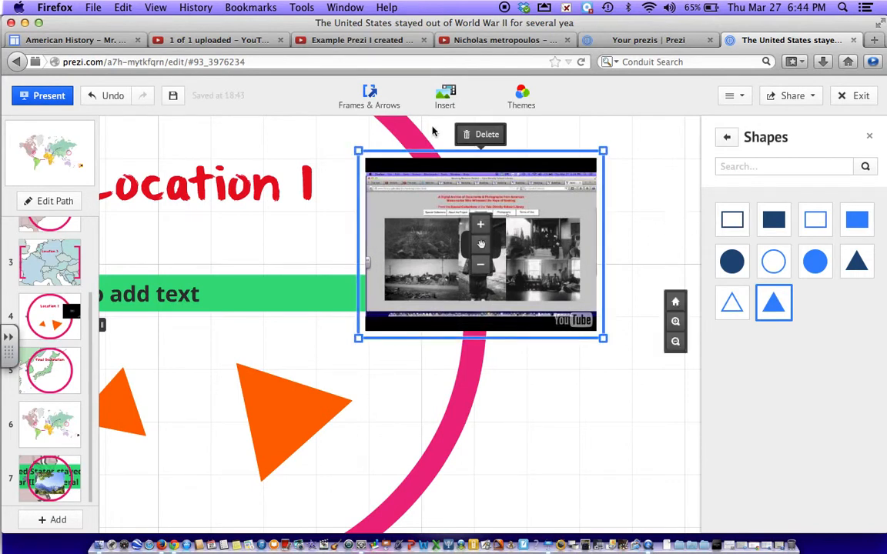
Open My Collection to check for content to insert, and close it again
{"action": "left_click", "coordinate": [445, 98]}
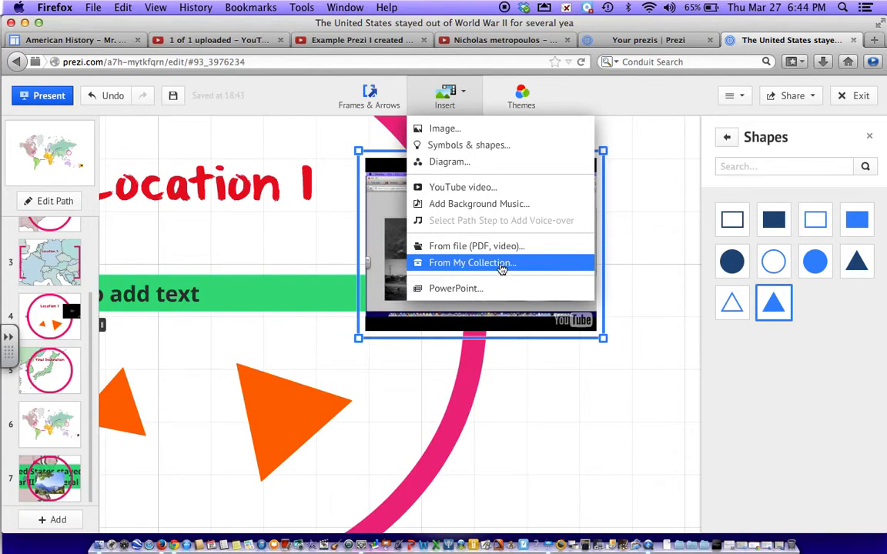
{"action": "left_click", "coordinate": [501, 267]}
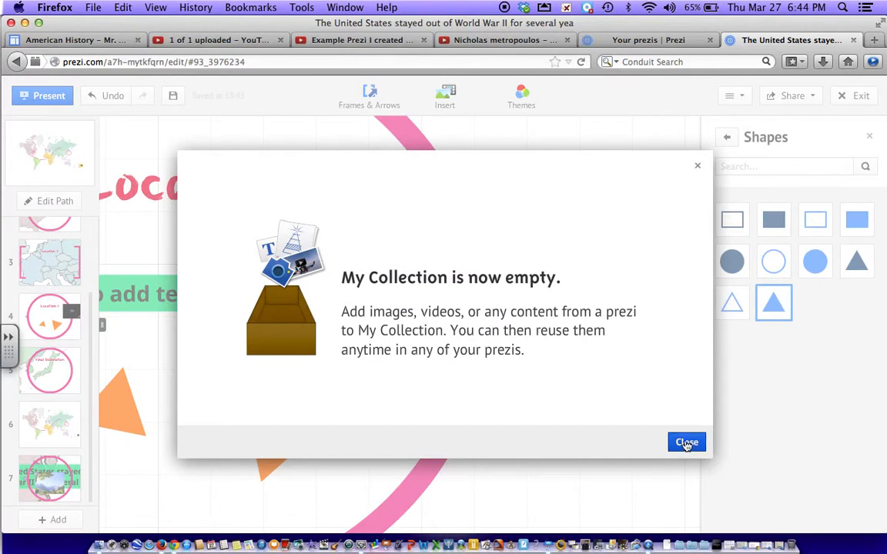
{"action": "left_click", "coordinate": [687, 443]}
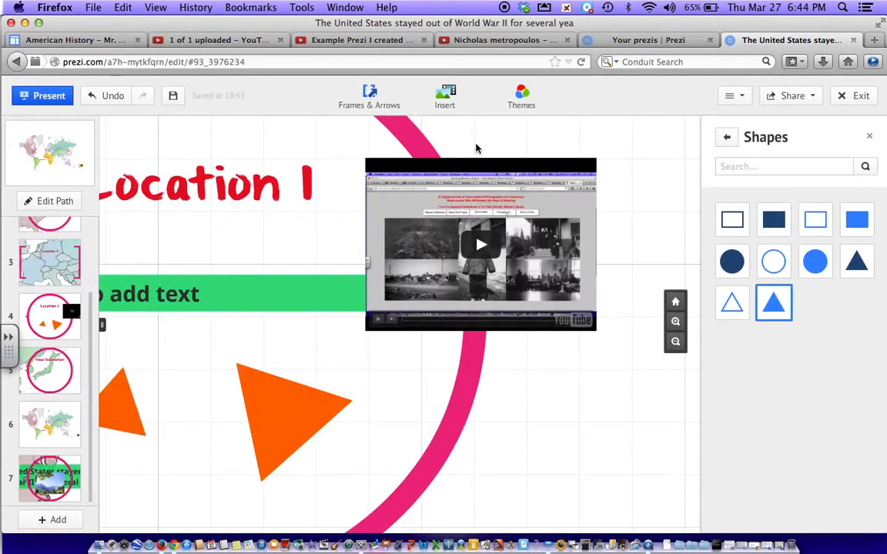
Add "Alicia Keys - No One.mp3" from the iTunes folder inside Music as the prezi's background music
{"action": "left_click", "coordinate": [445, 96]}
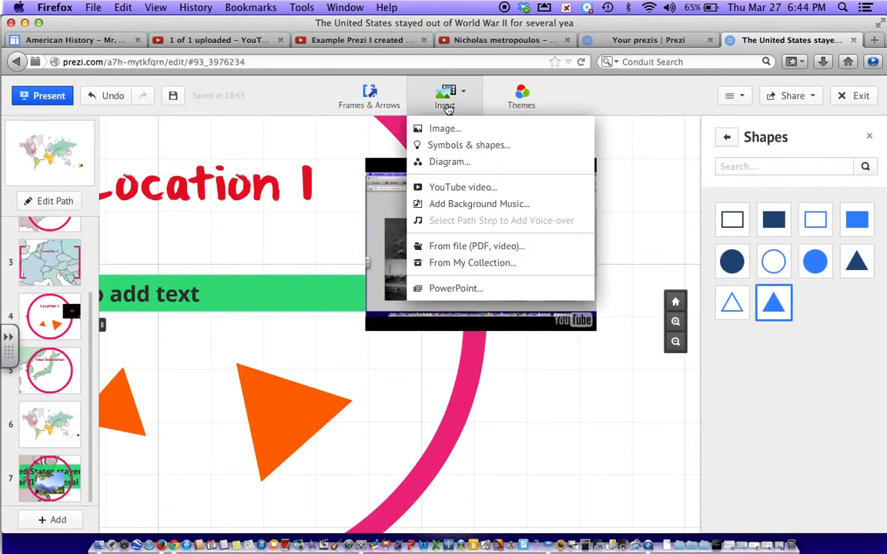
{"action": "left_click", "coordinate": [479, 204]}
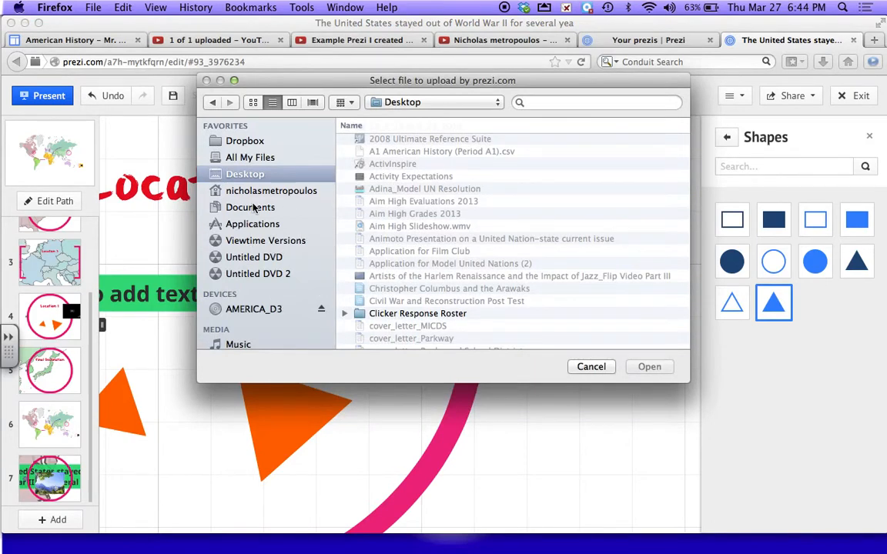
{"action": "left_click", "coordinate": [254, 208]}
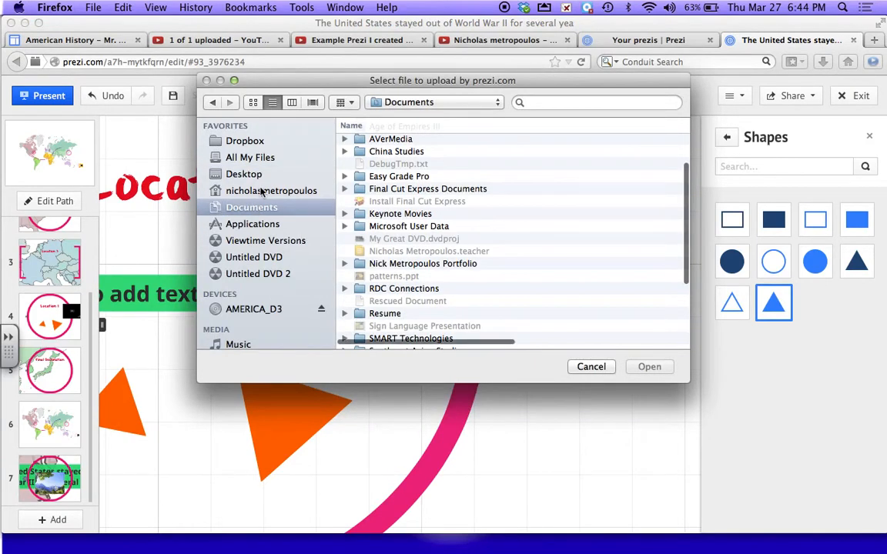
{"action": "left_click", "coordinate": [260, 191]}
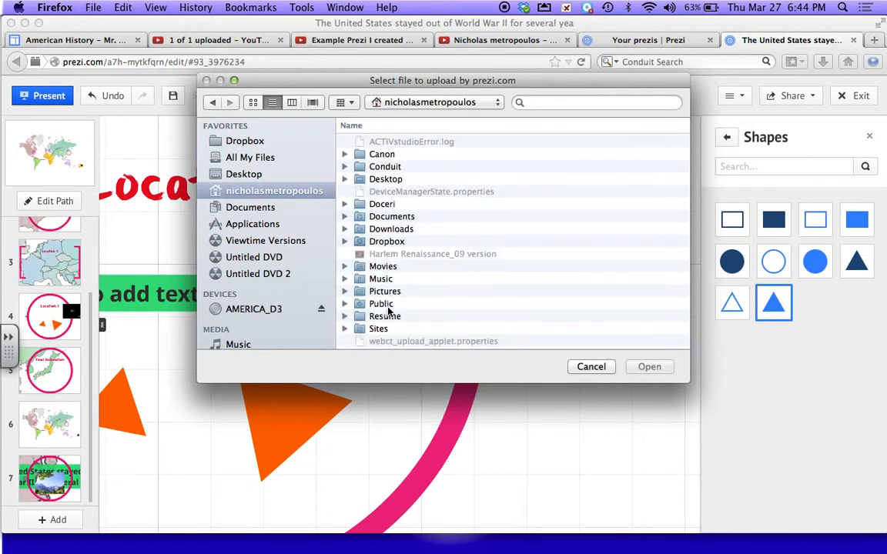
{"action": "left_click", "coordinate": [400, 279]}
{"action": "double_click", "coordinate": [400, 279]}
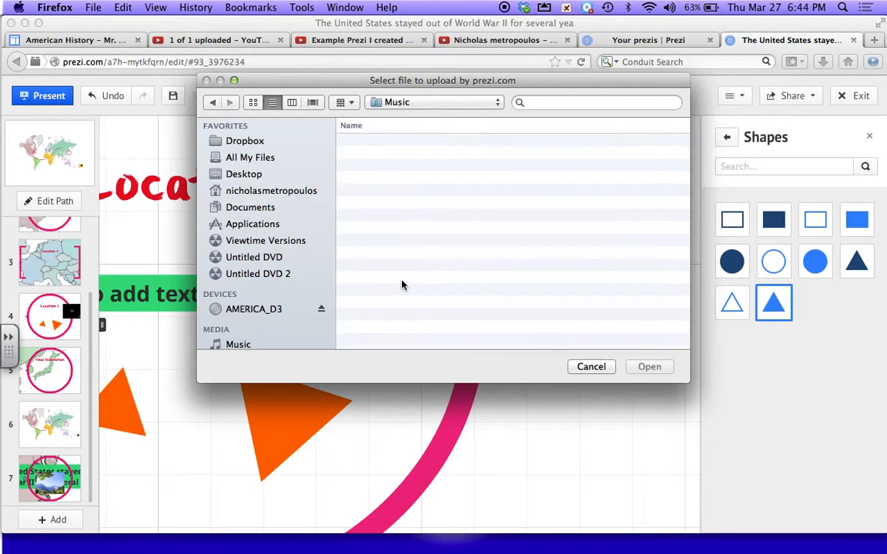
{"action": "left_click", "coordinate": [424, 154]}
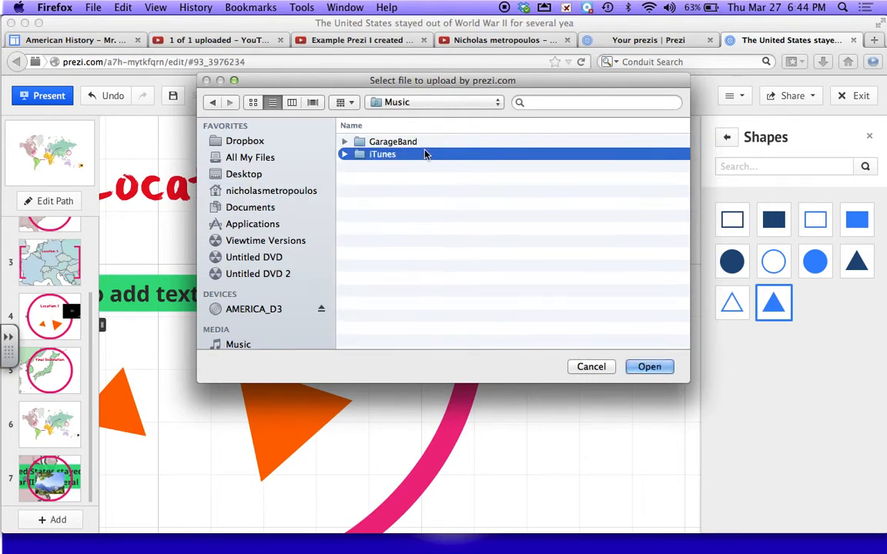
{"action": "double_click", "coordinate": [424, 154]}
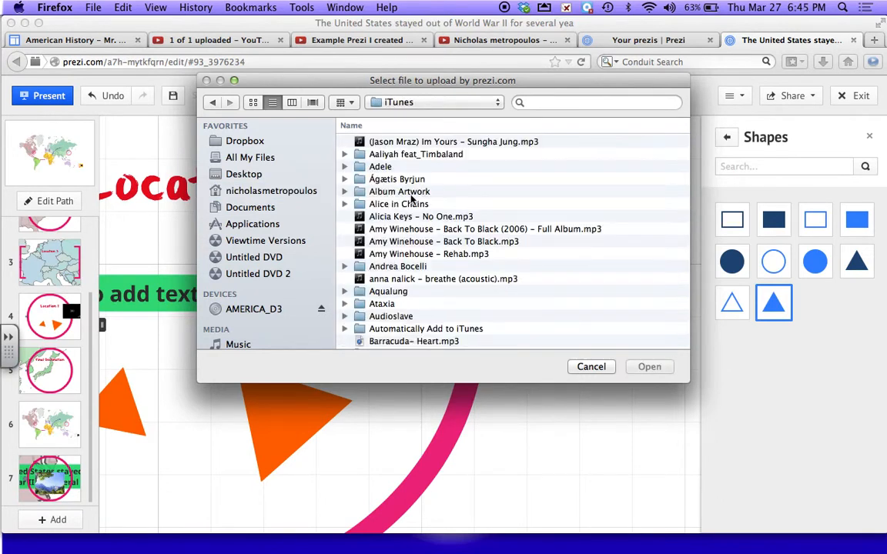
{"action": "double_click", "coordinate": [413, 219]}
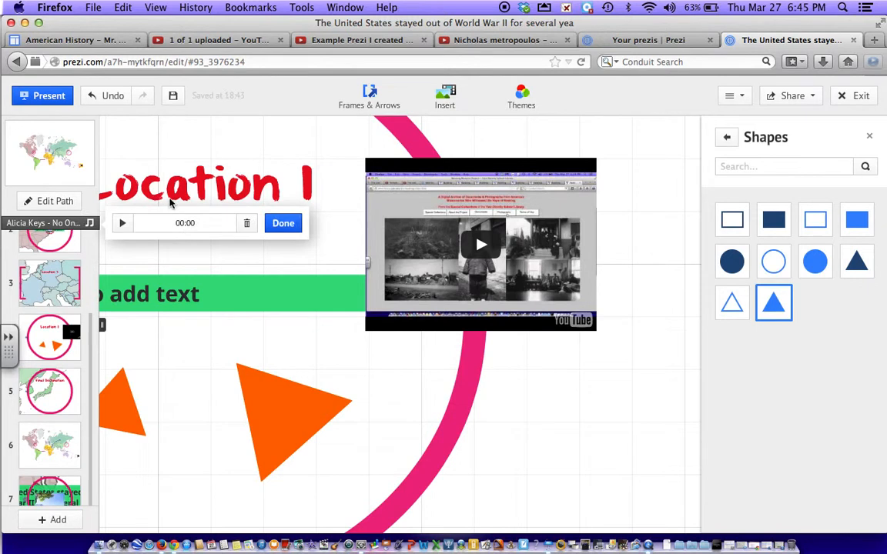
{"action": "left_click", "coordinate": [445, 96]}
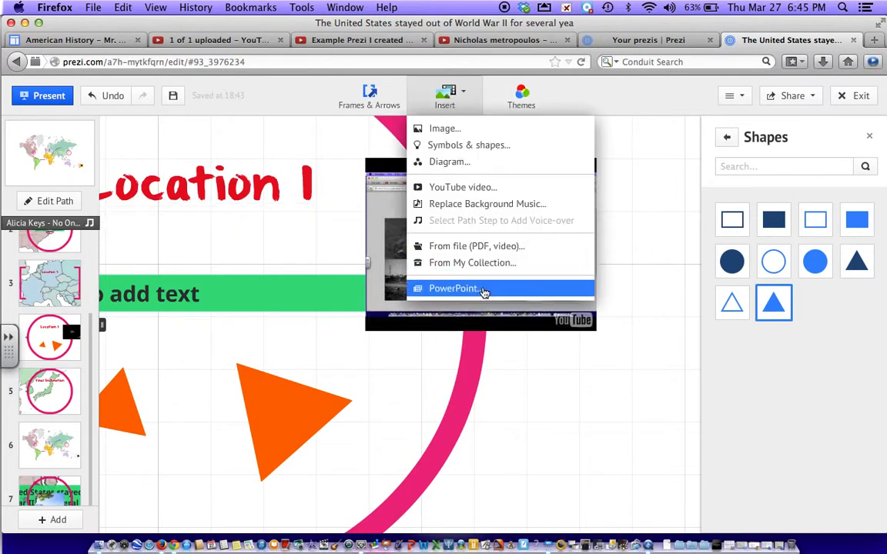
{"action": "left_click", "coordinate": [484, 291]}
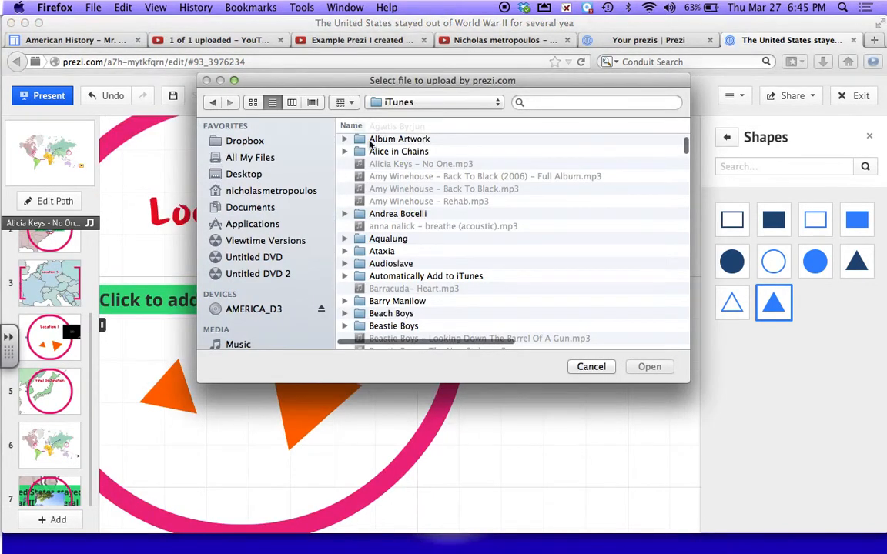
{"action": "left_click", "coordinate": [591, 368]}
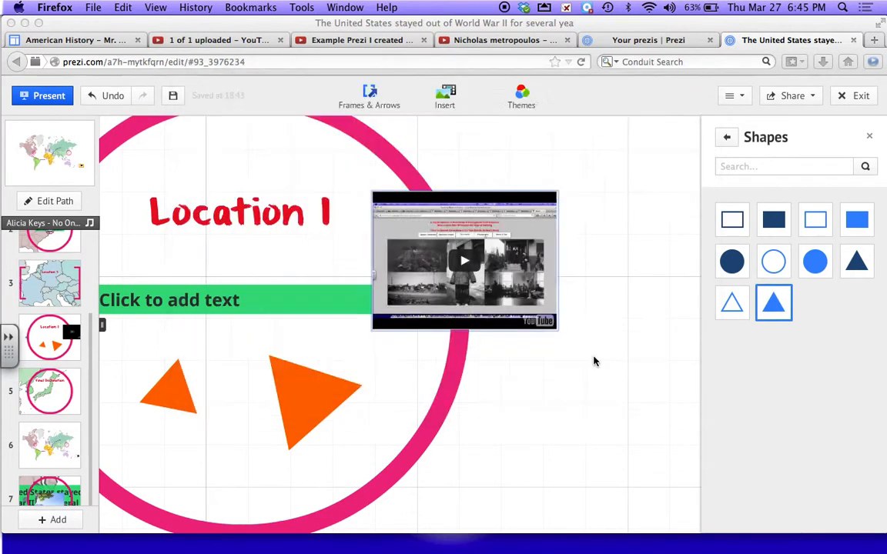
{"action": "left_click", "coordinate": [522, 98]}
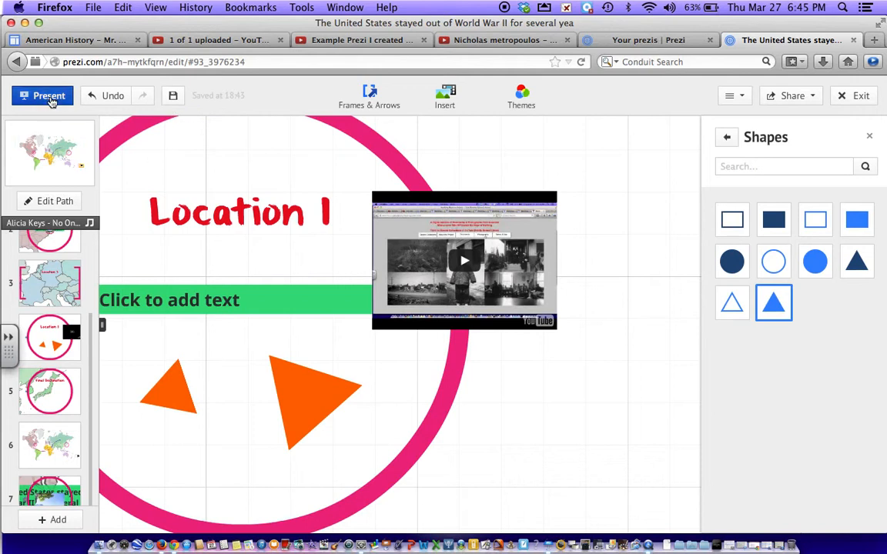
Present the prezi full screen with keyboard controls allowed, advance from the world map to the Final Destination frame, and exit the presentation
{"action": "left_click", "coordinate": [49, 97]}
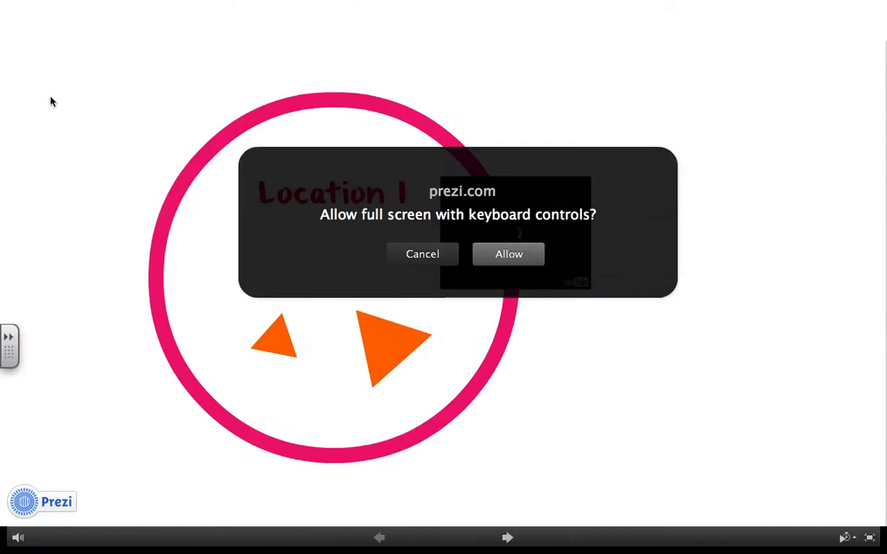
{"action": "left_click", "coordinate": [508, 254]}
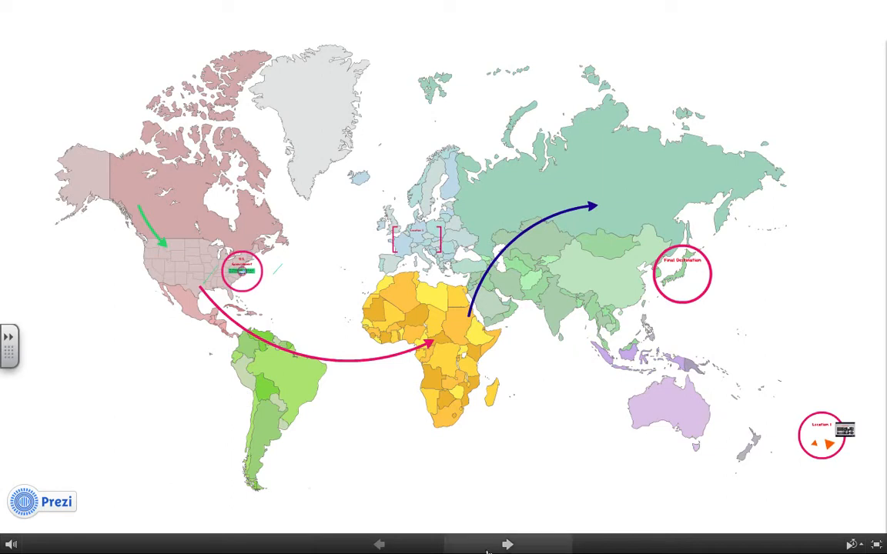
{"action": "left_click", "coordinate": [505, 545]}
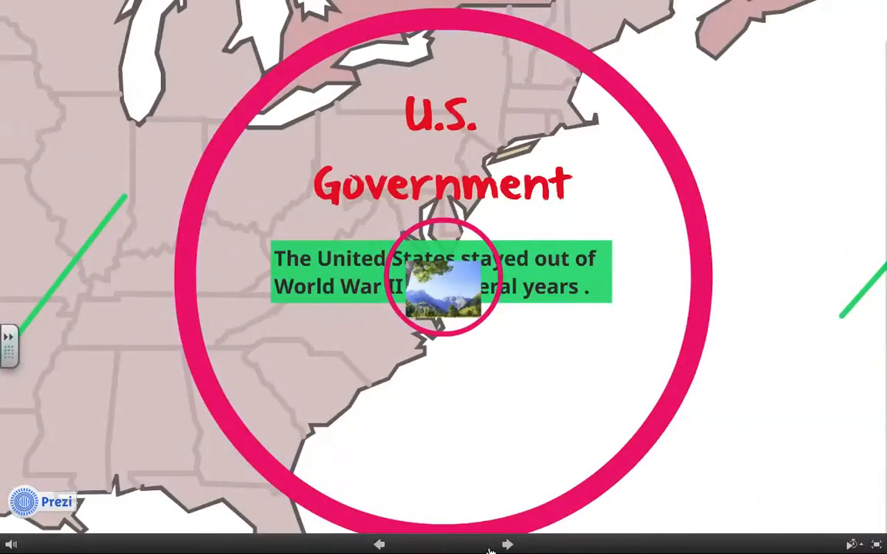
{"action": "left_click", "coordinate": [491, 552]}
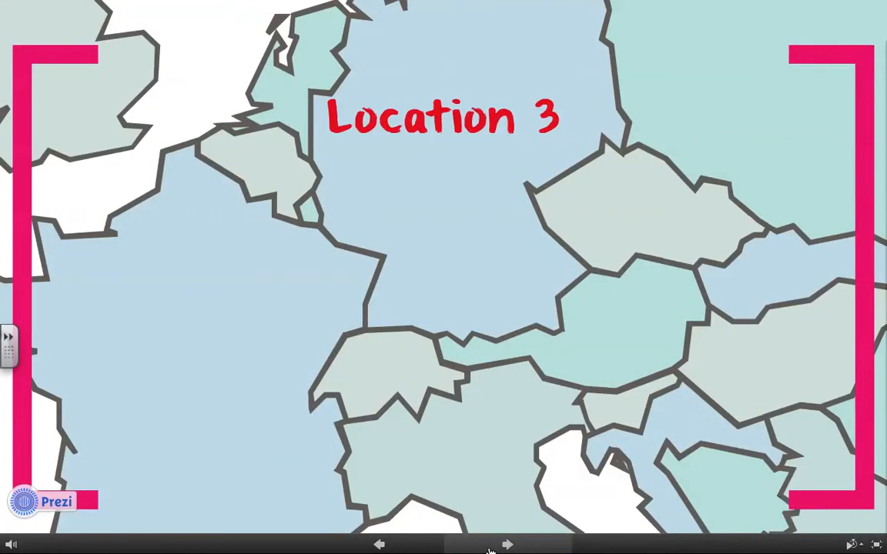
{"action": "left_click", "coordinate": [490, 551]}
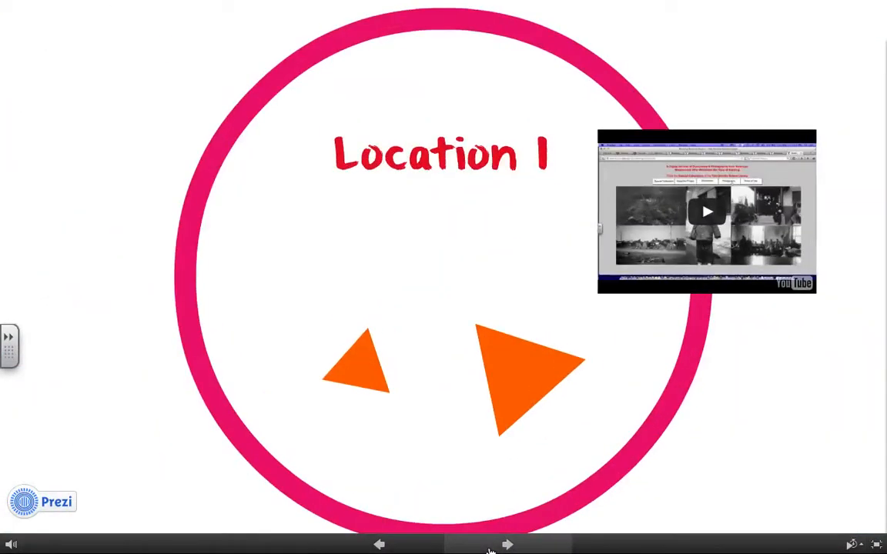
{"action": "left_click", "coordinate": [491, 551]}
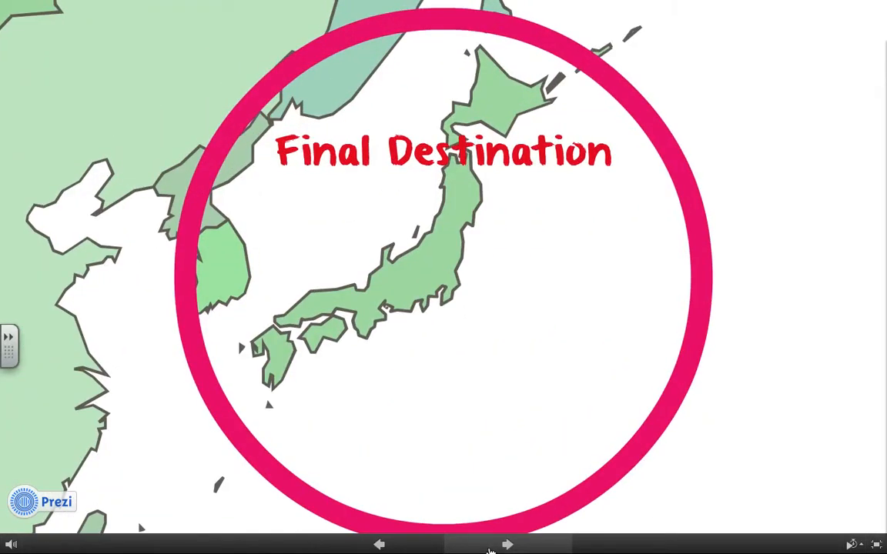
{"action": "key", "text": "Escape"}
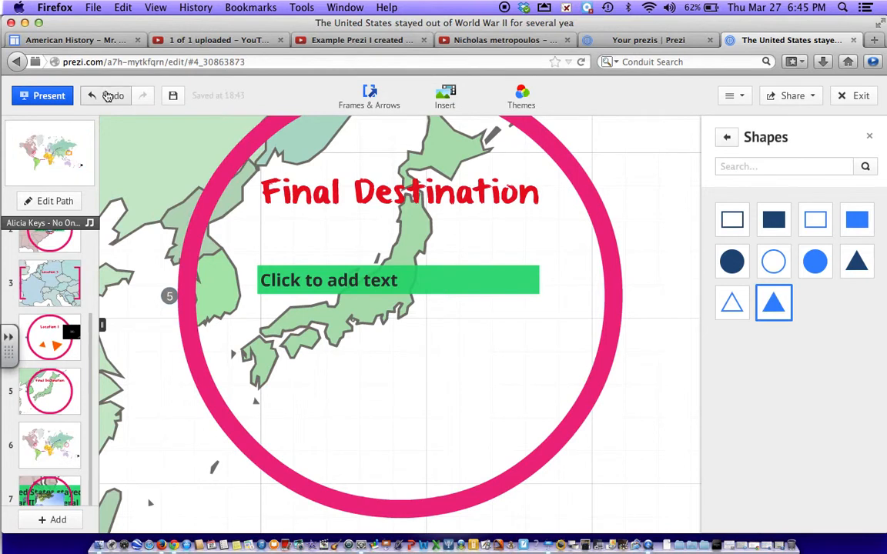
Undo adding the background music and the YouTube video in the Location 1 frame
{"action": "left_click", "coordinate": [114, 108]}
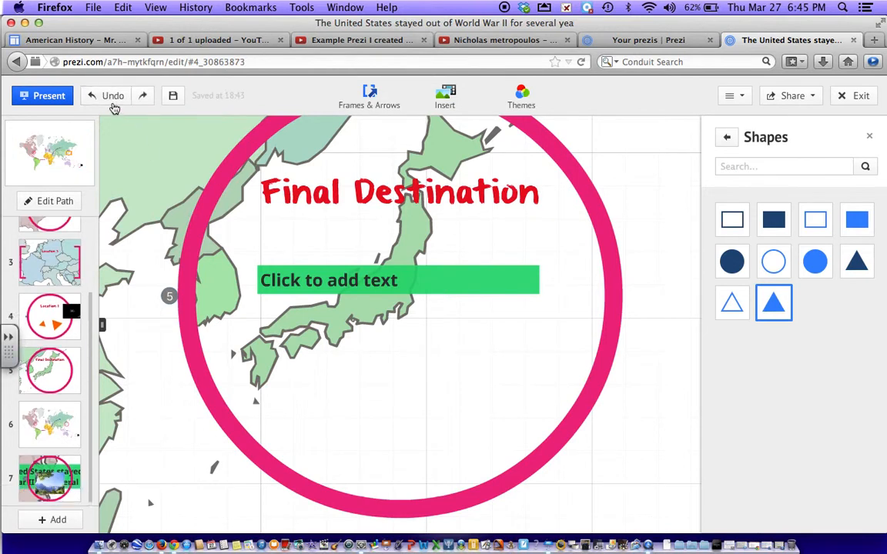
{"action": "left_click", "coordinate": [112, 100]}
Add a bracket frame with title, image and text column inside the Final Destination circle and move it slightly up over the text placeholder
{"action": "left_click", "coordinate": [42, 521]}
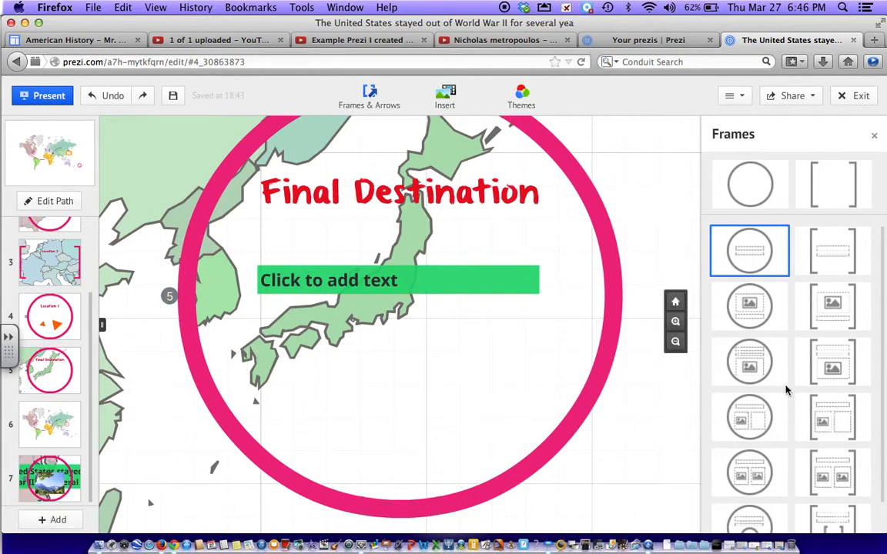
{"action": "left_click", "coordinate": [823, 401]}
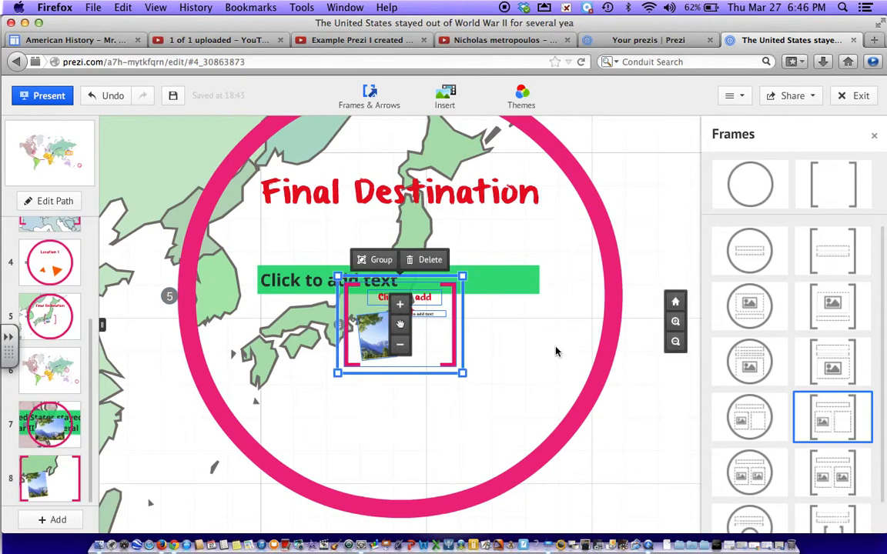
{"action": "left_click_drag", "start_coordinate": [461, 375], "coordinate": [438, 352]}
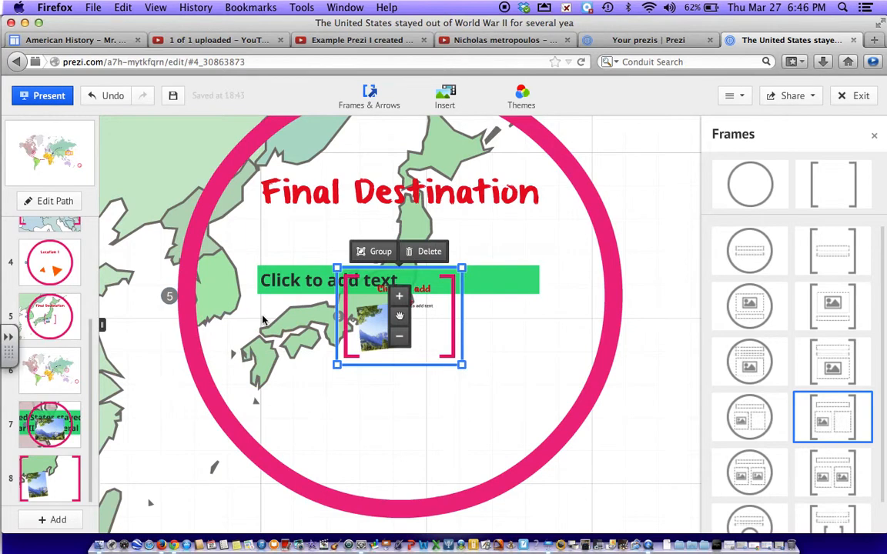
{"action": "left_click_drag", "start_coordinate": [263, 320], "coordinate": [262, 392]}
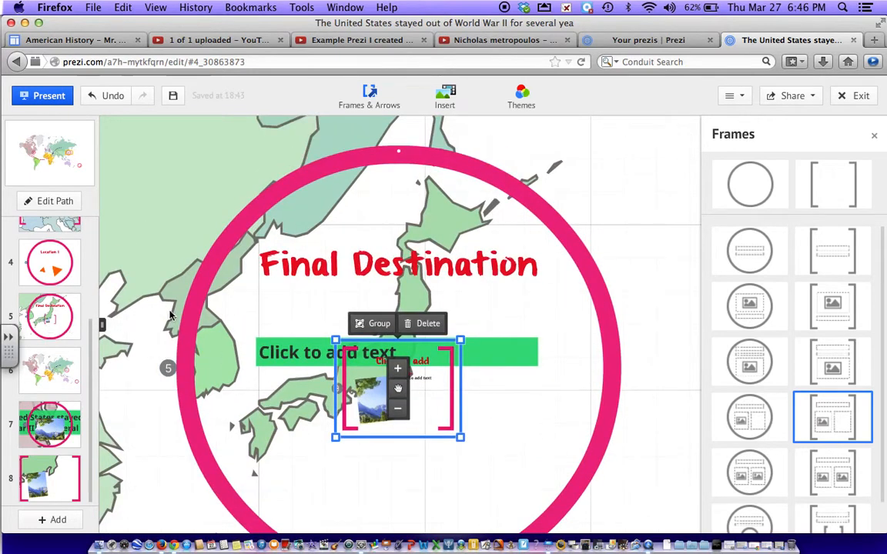